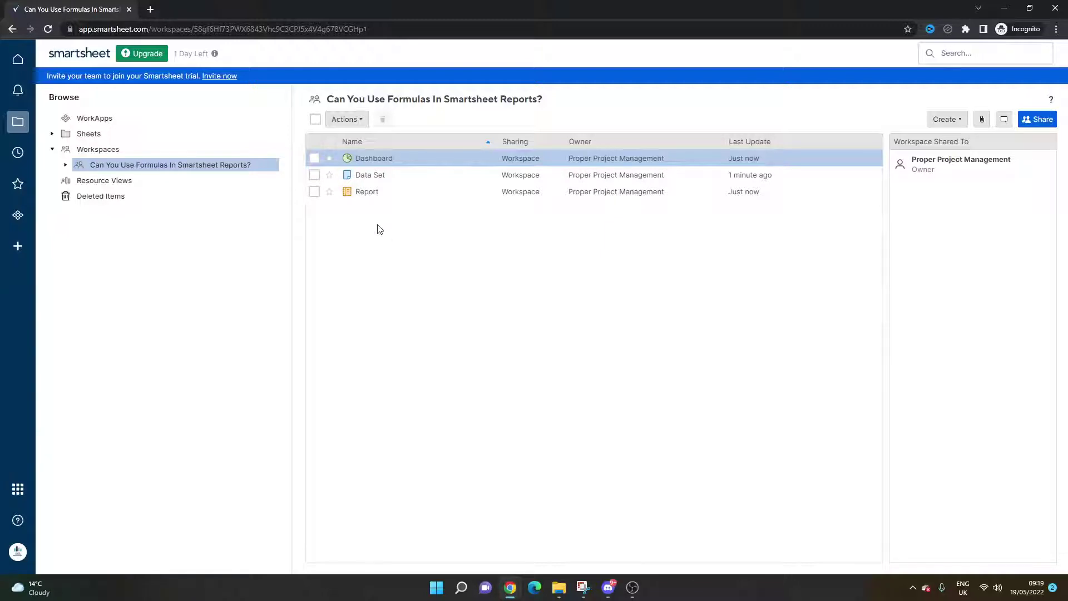
Open the Data Set sheet from the workspace holding Dashboard, Data Set and Report.
left_click(373, 177)
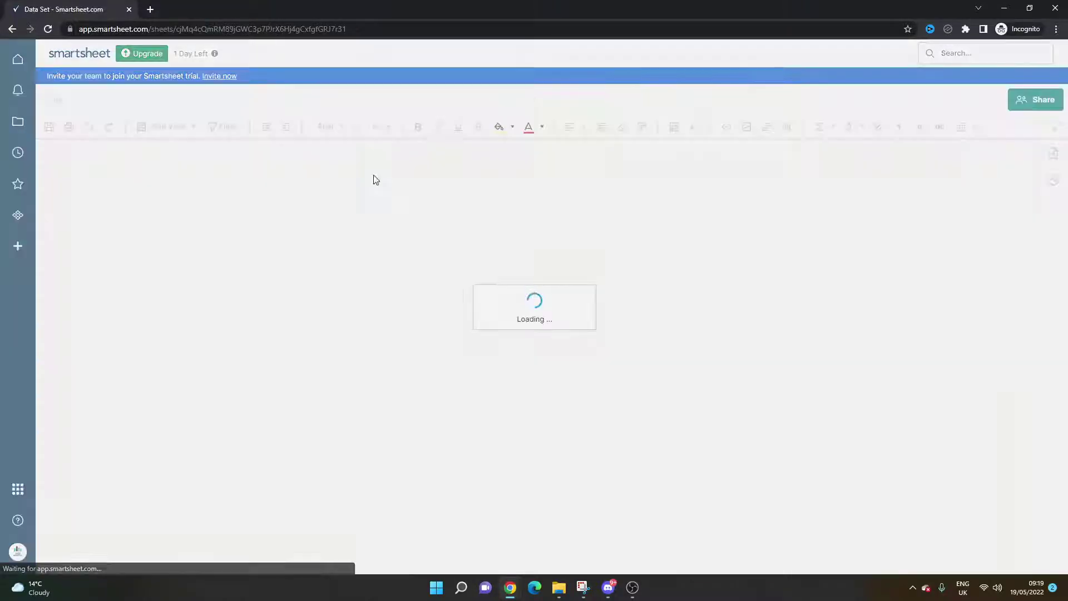
left_click(434, 271)
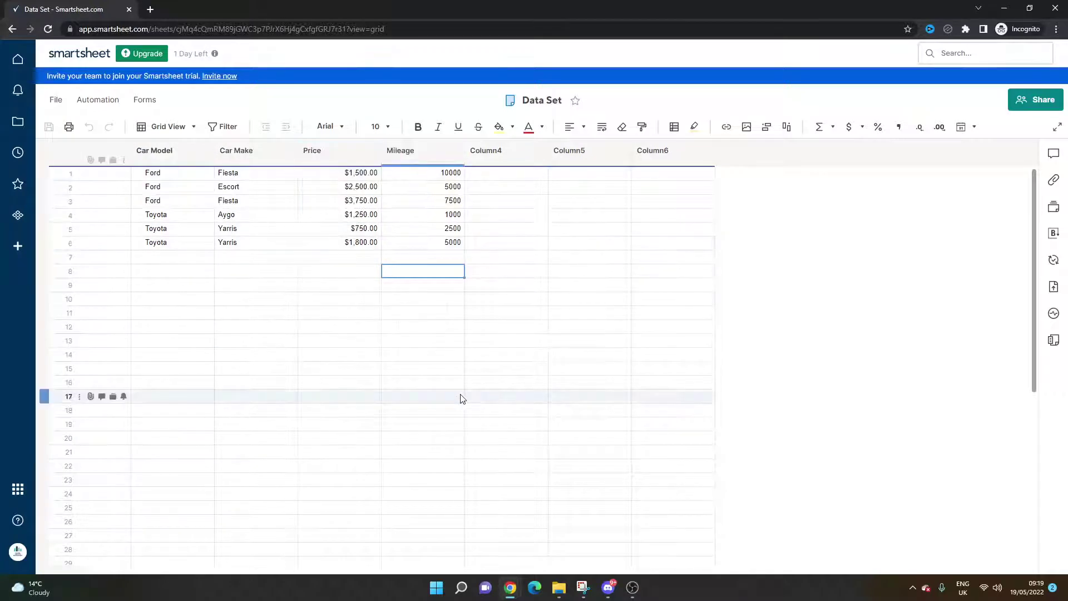
left_click_drag(200, 174, 401, 245)
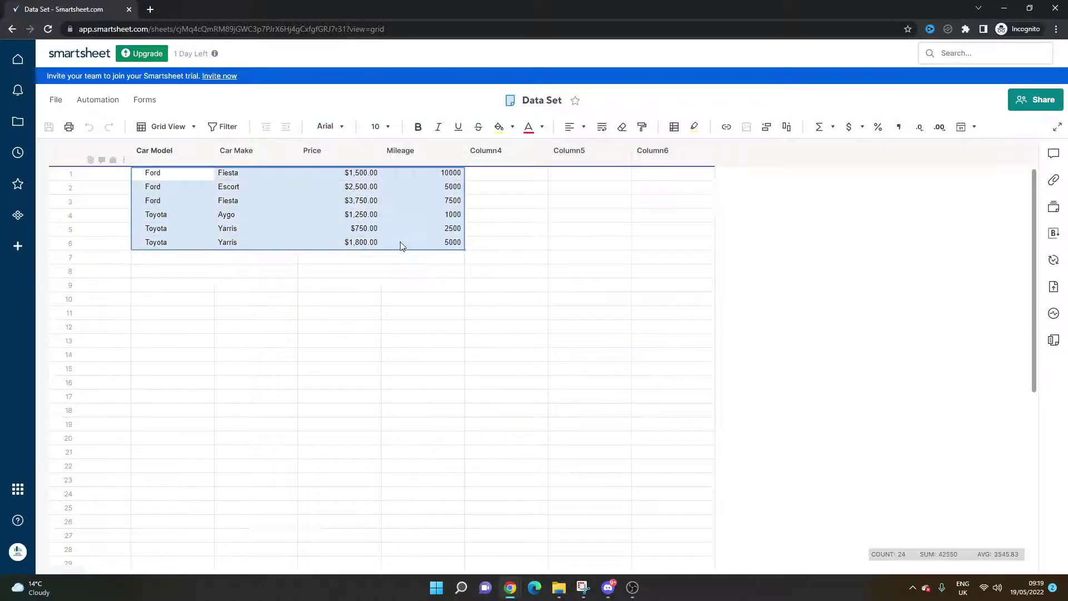
left_click(434, 281)
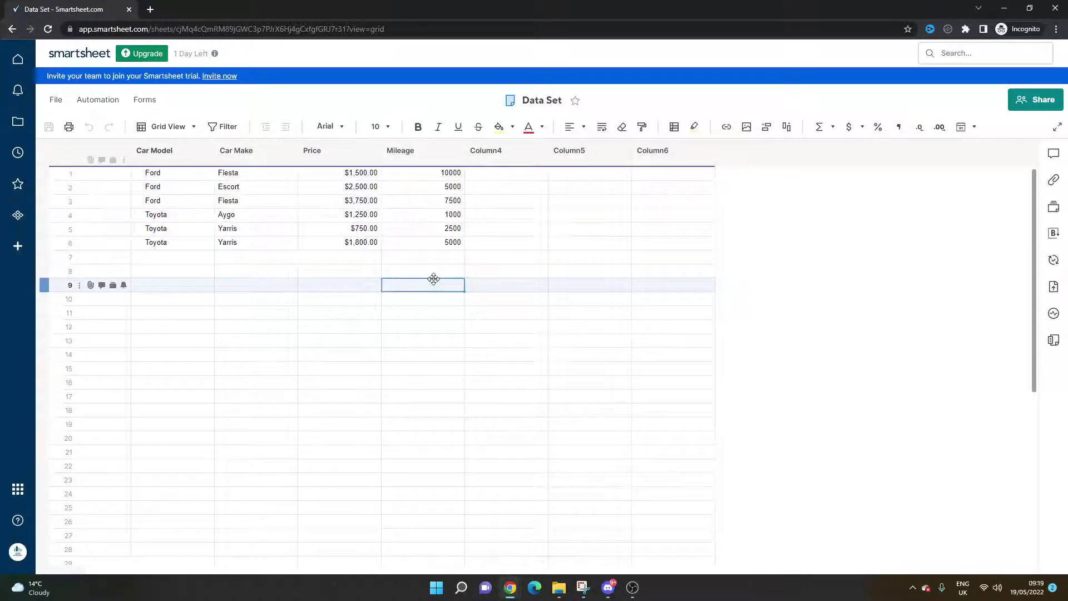
left_click(12, 29)
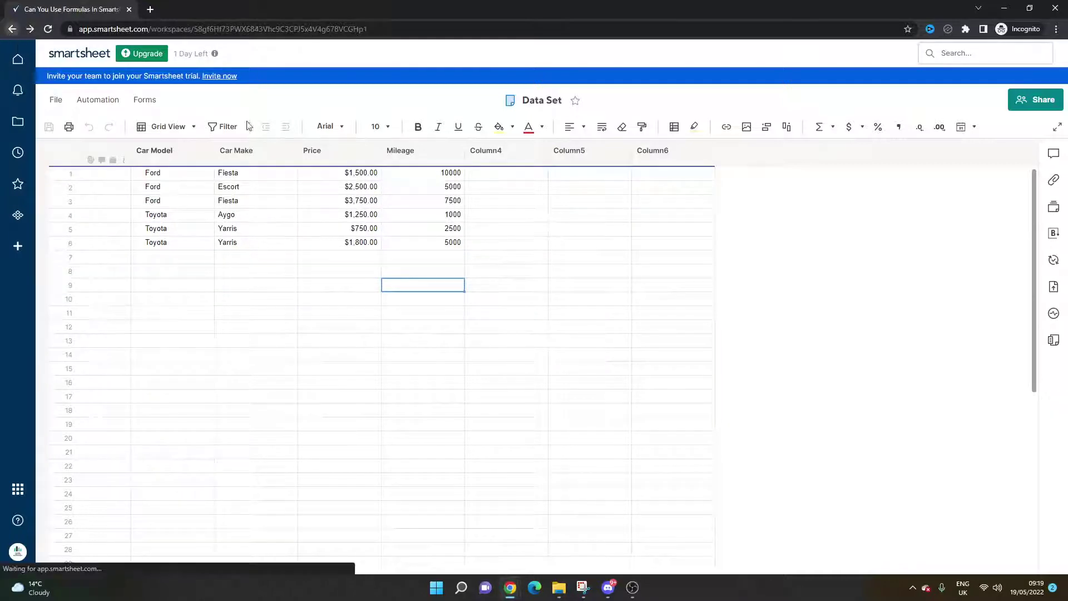
left_click(361, 175)
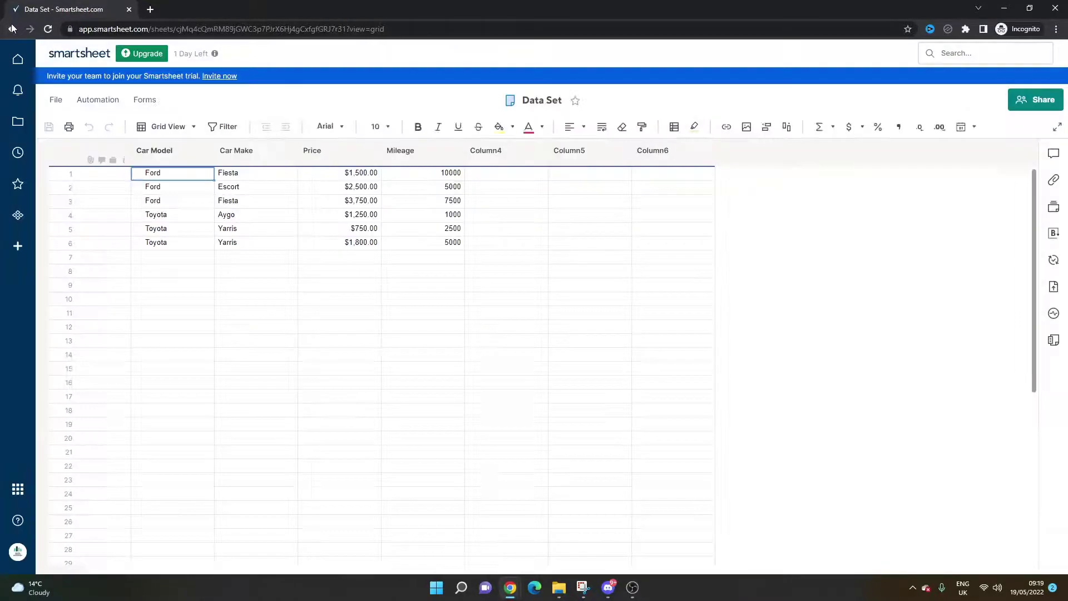
left_click(12, 29)
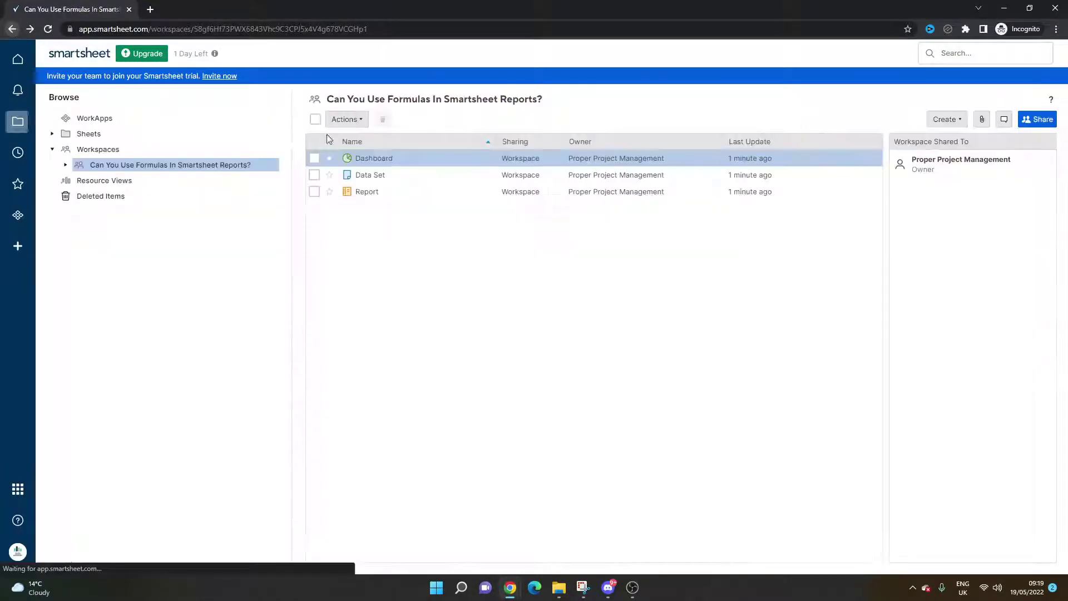
left_click(371, 176)
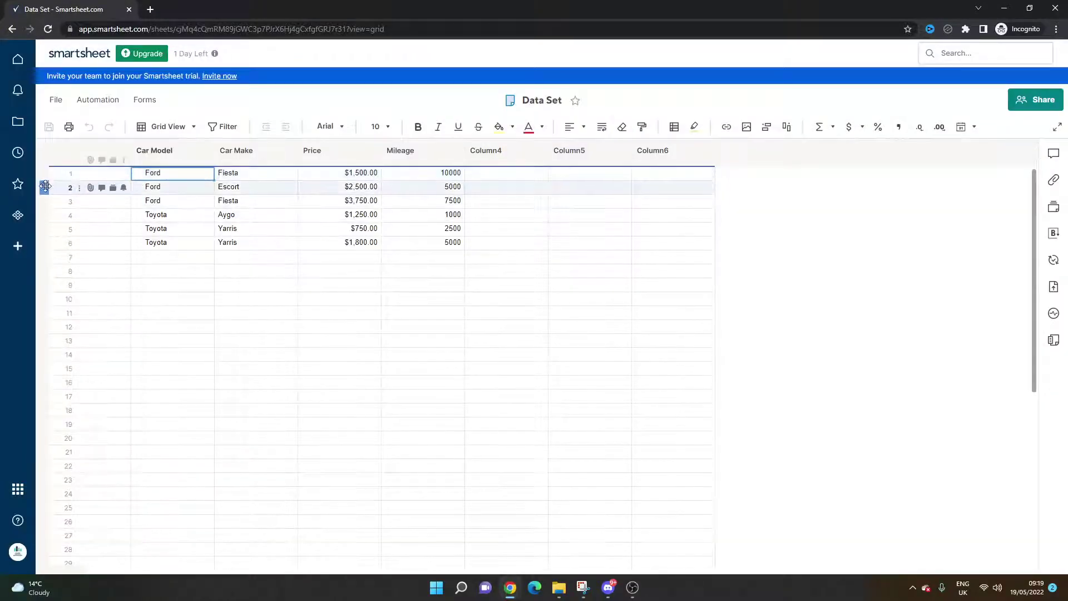
right_click(47, 176)
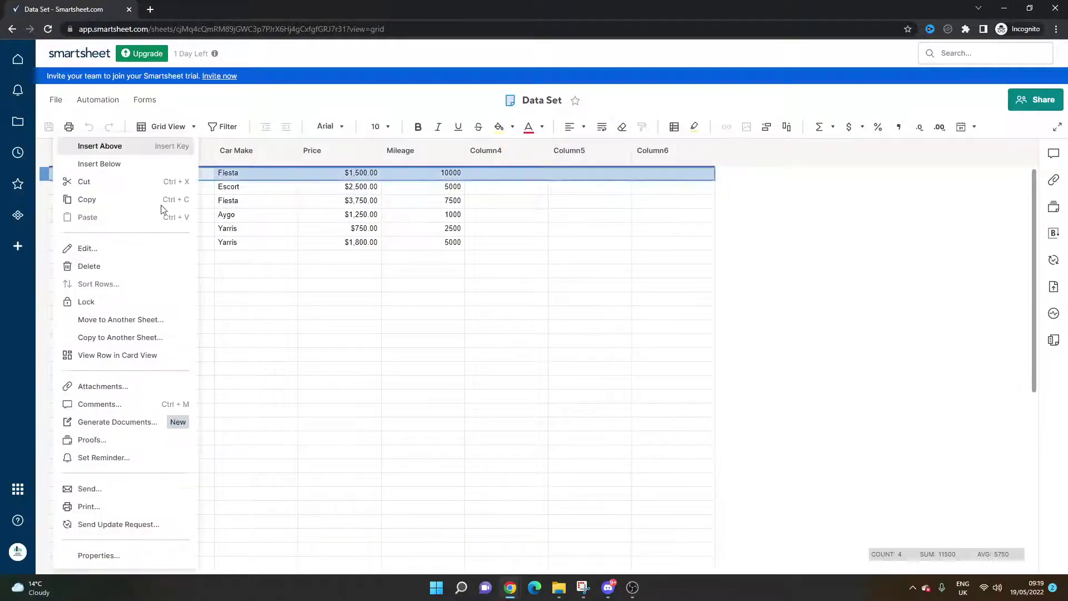
left_click(417, 284)
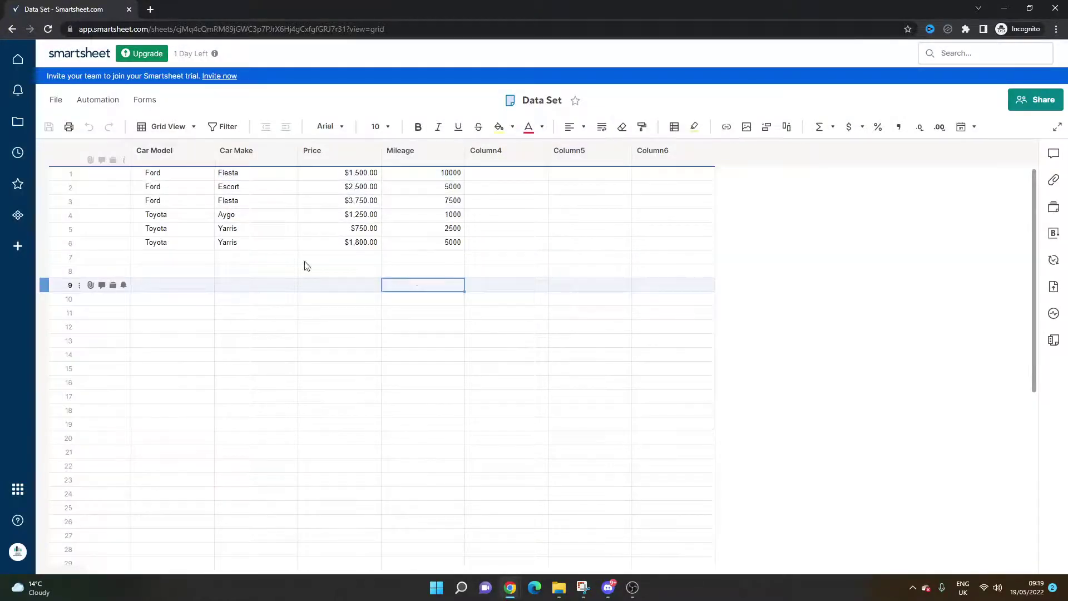
left_click_drag(209, 176, 252, 241)
left_click(259, 254)
left_click(269, 284)
left_click(286, 295)
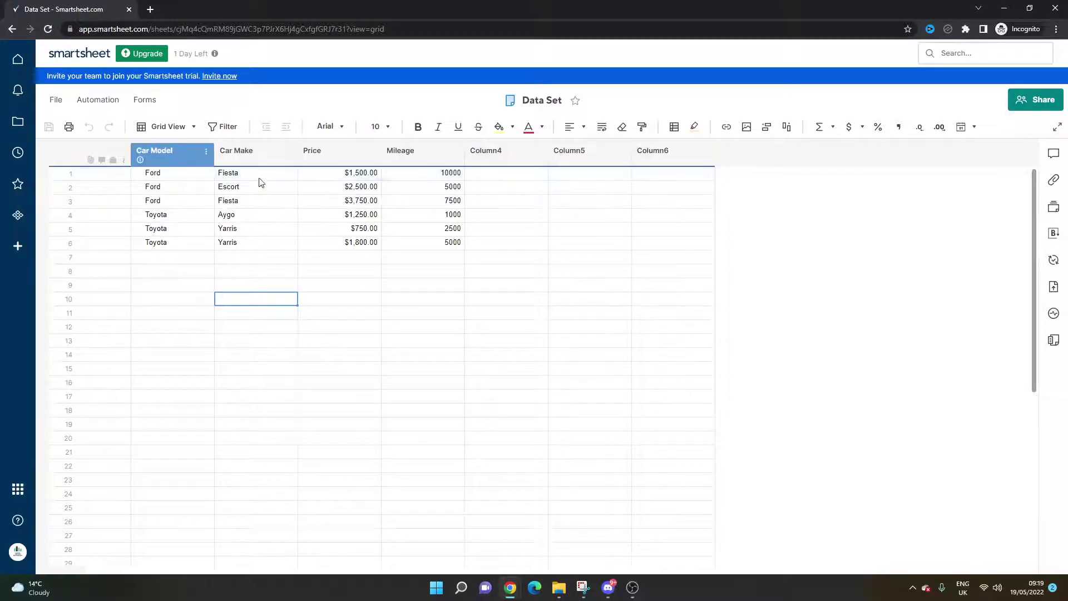
Rename the Column5 header to Formula.
left_click(564, 174)
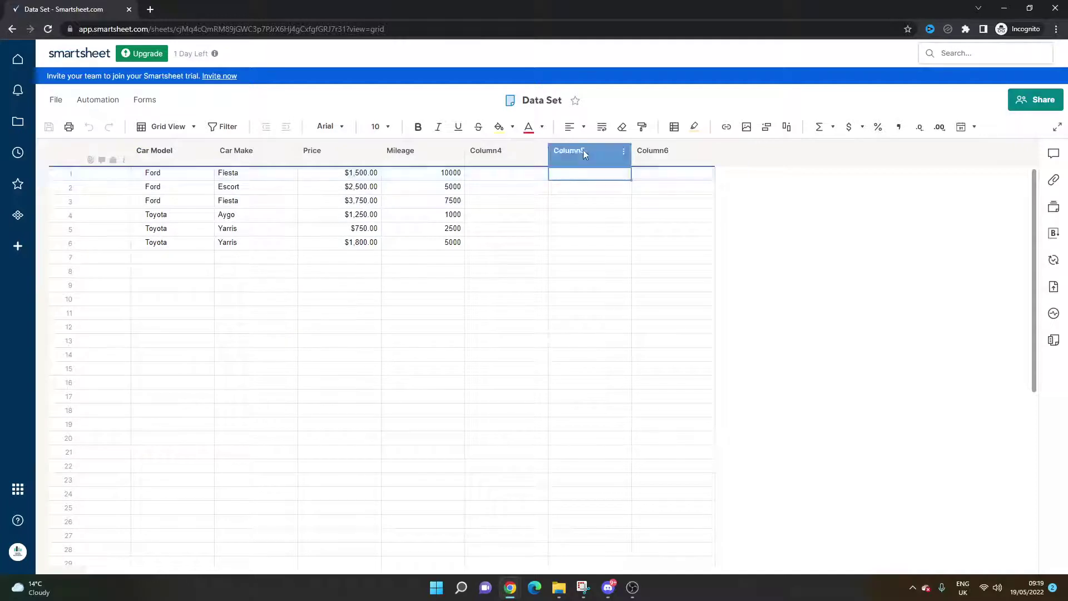
double_click(566, 155)
type("Formula")
key("Return")
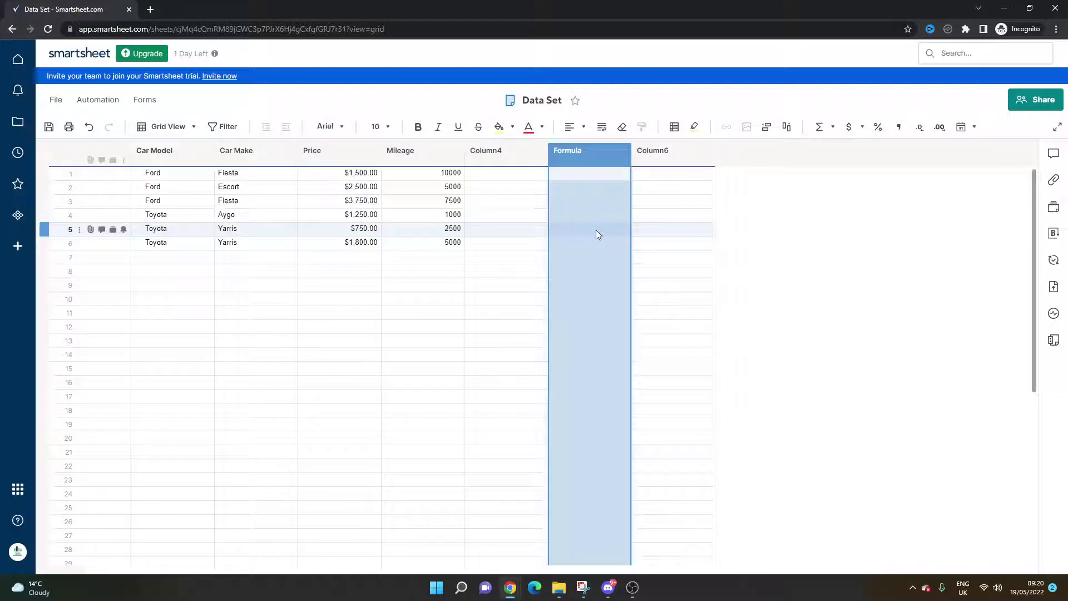
Drag Column4's border to make it much narrower, then select the row 1 Formula cell.
left_click(605, 211)
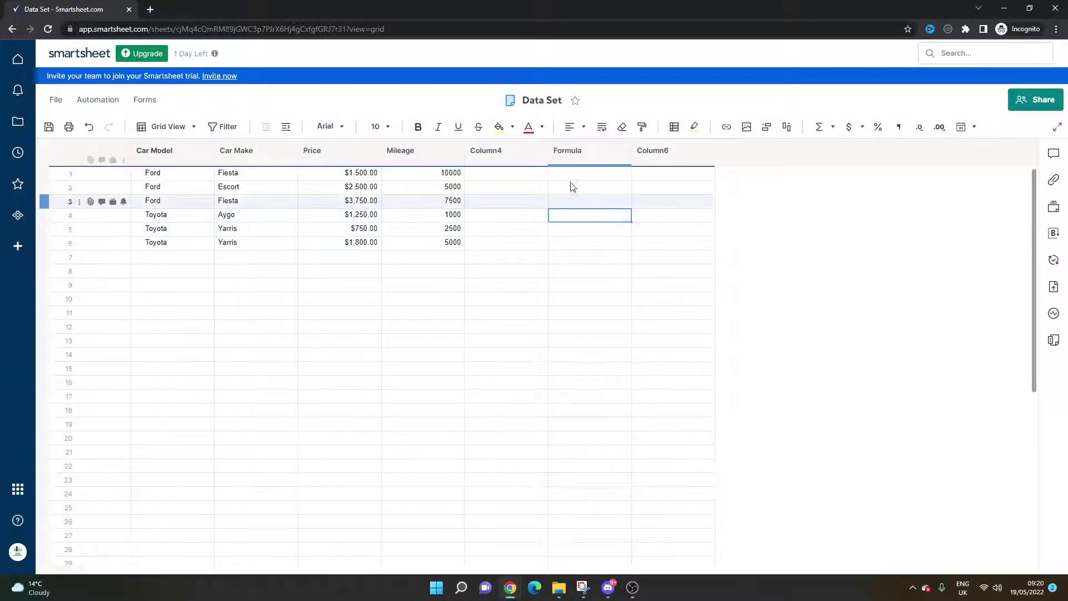
left_click(507, 150)
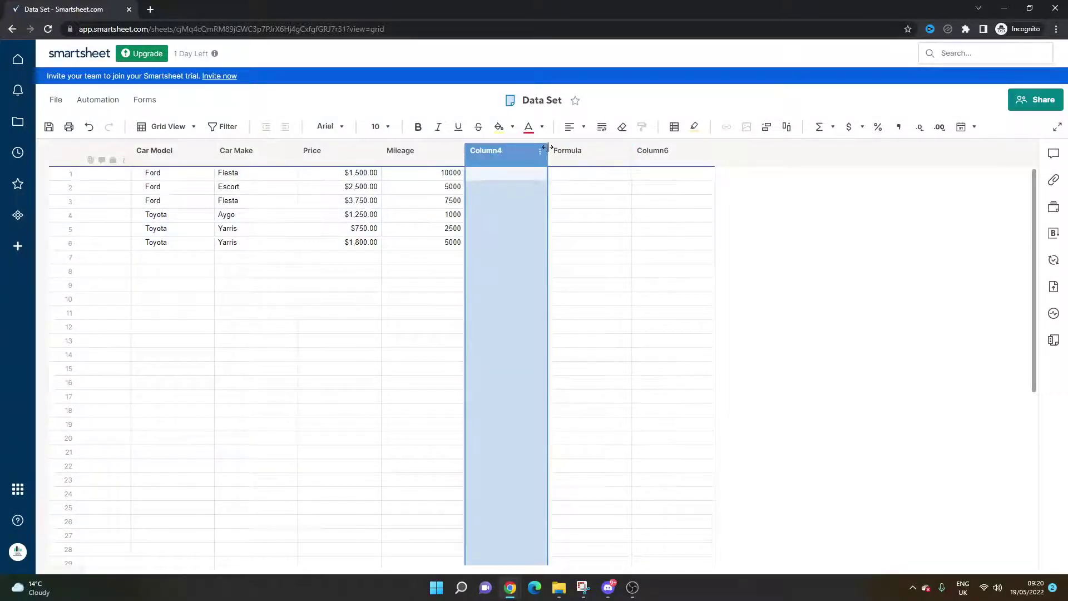
left_click_drag(547, 150, 490, 149)
left_click(538, 190)
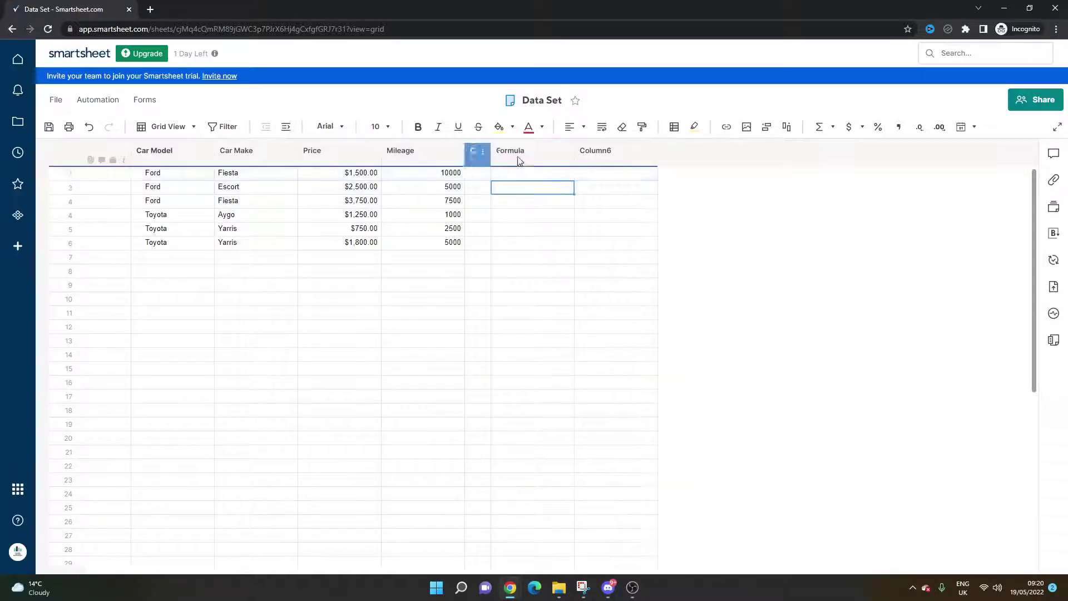
left_click(532, 178)
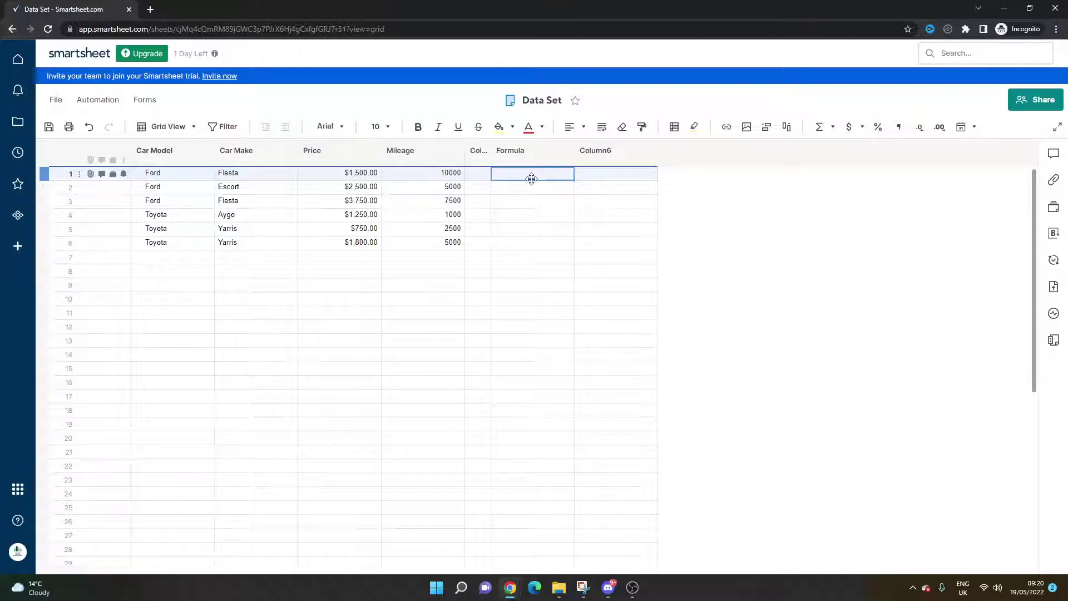
Enter =COUNTIF(Mileage1:Mileage6, >5000) in the row 1 Formula cell.
type("=c")
key("BackSpace")
type("COUNTIF(")
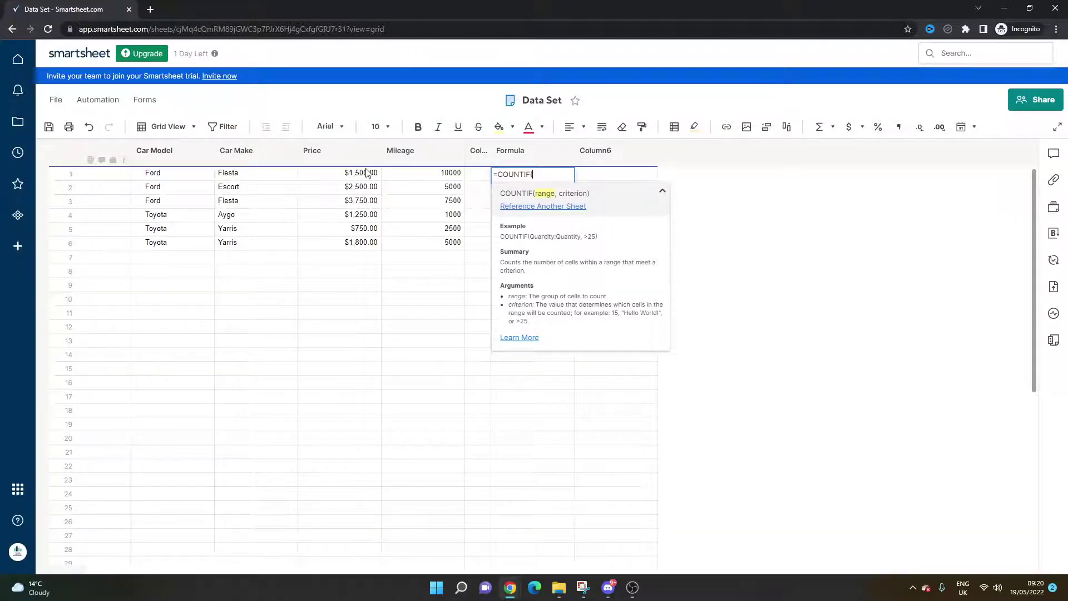
left_click_drag(420, 176, 430, 241)
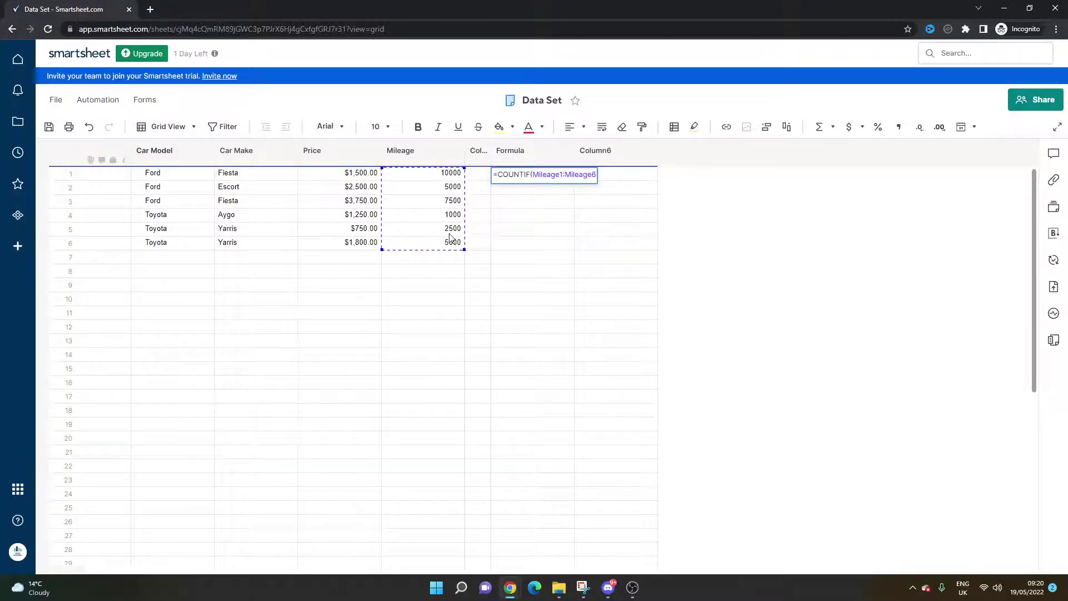
type(",>50")
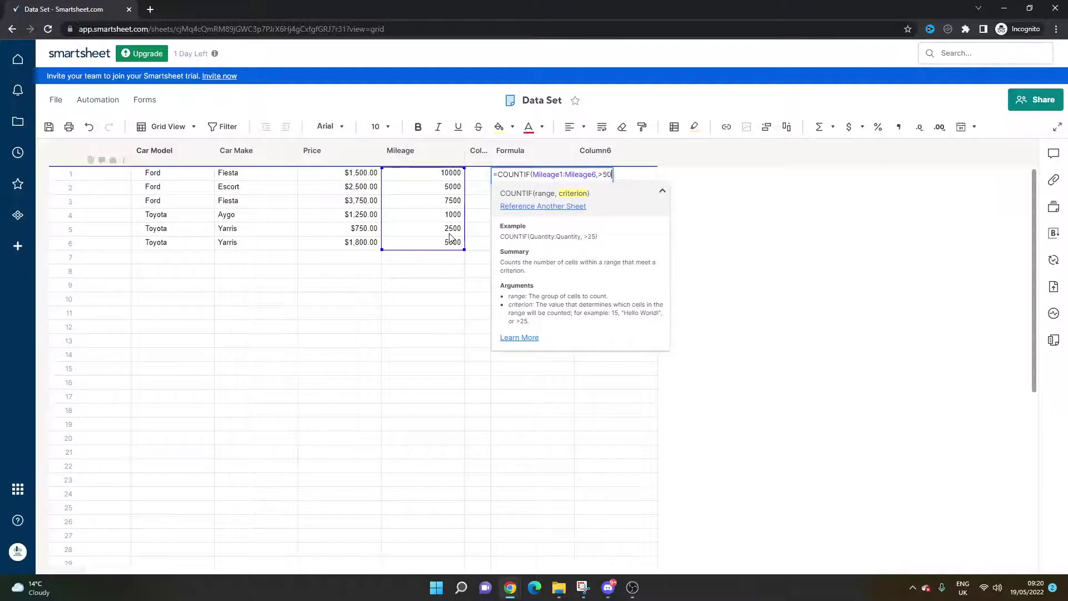
type("00)")
key("Return")
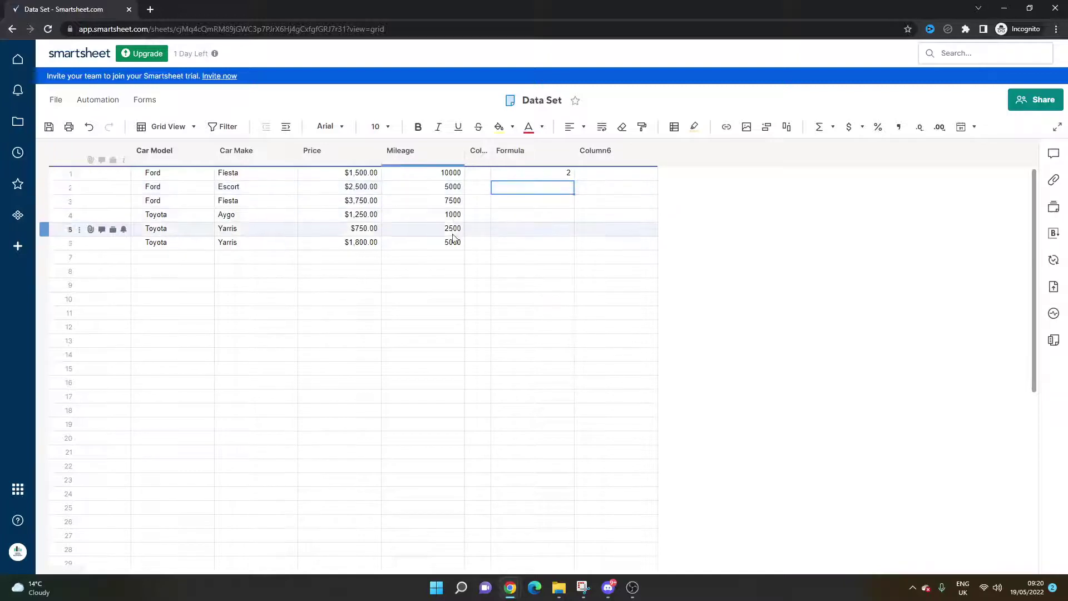
Check the result 2 against the mileage values and save the sheet.
left_click(452, 176)
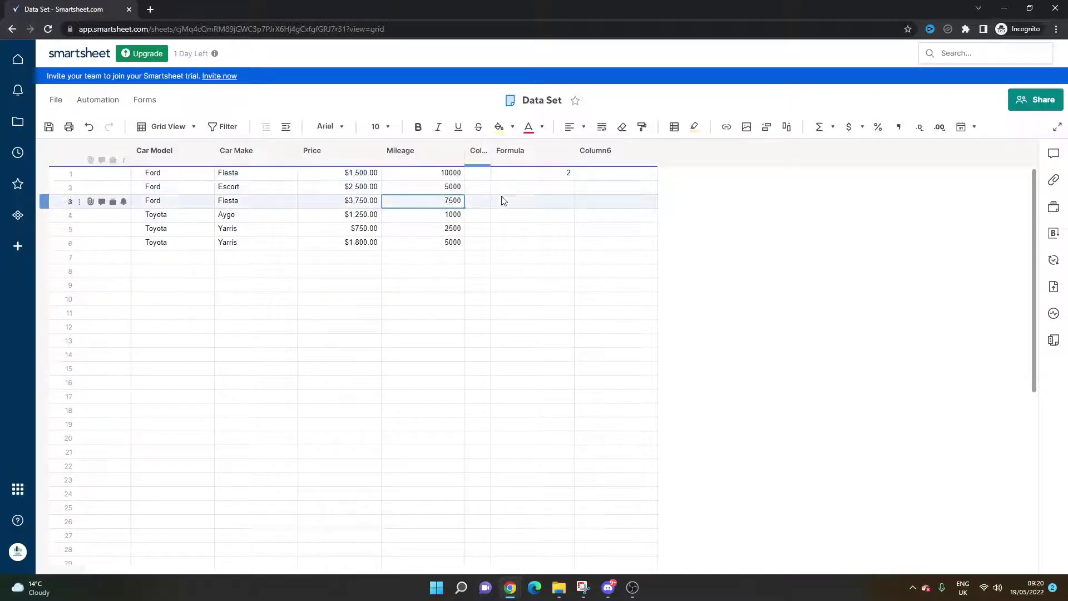
left_click(500, 193)
left_click(459, 191)
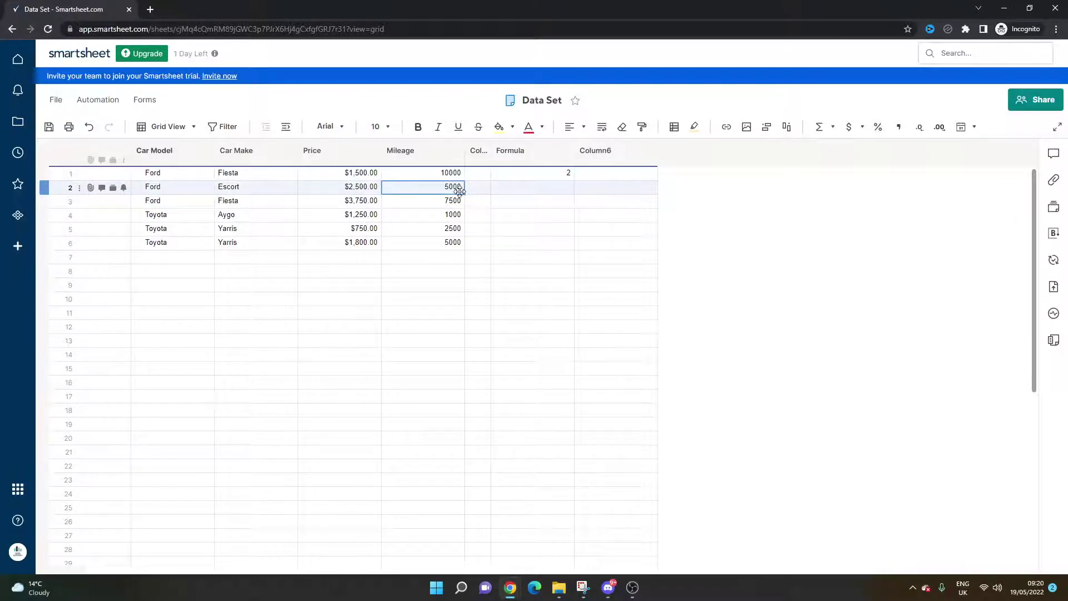
left_click(535, 170)
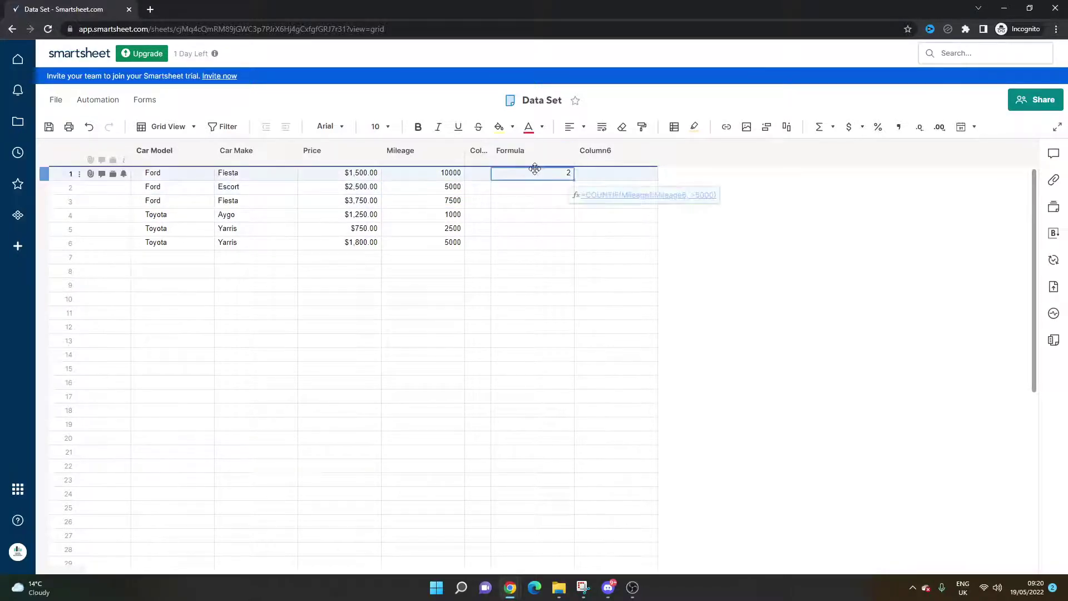
left_click(49, 127)
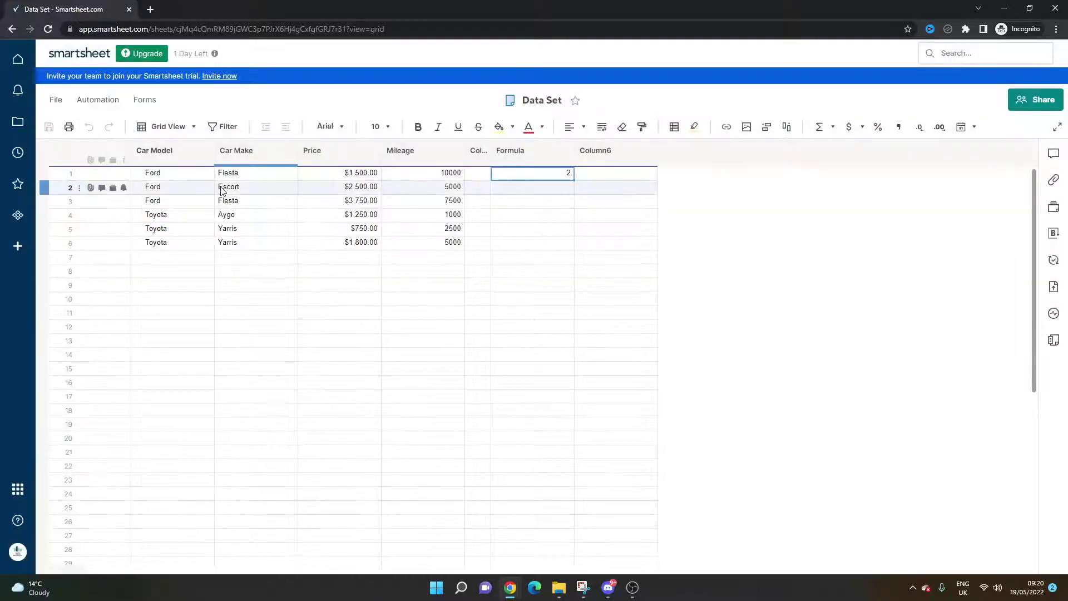
left_click(22, 123)
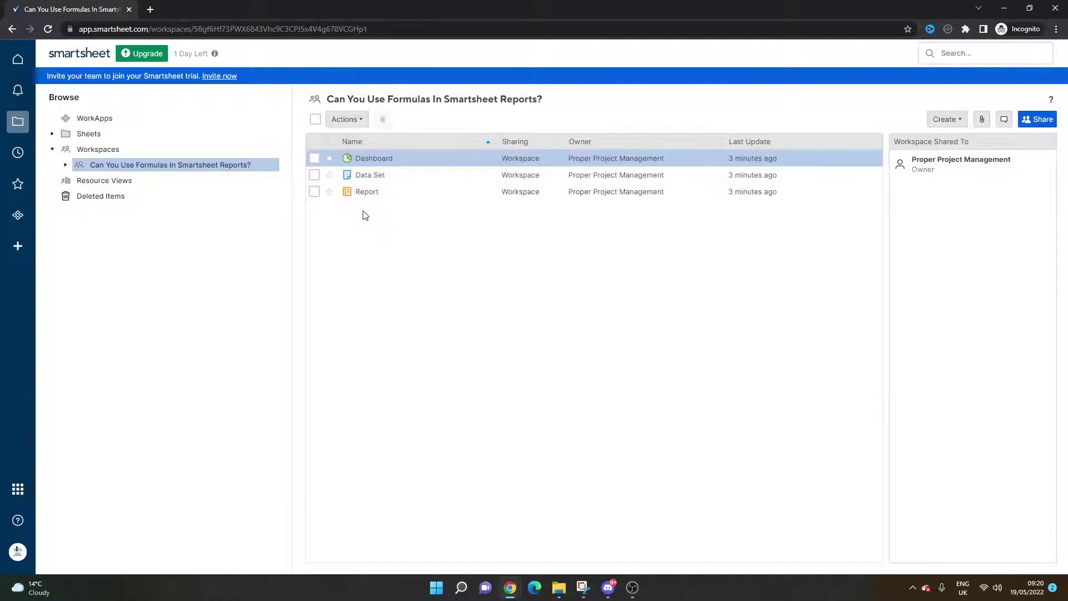
Open the Report and choose the workspace's Data Set sheet as its source.
left_click(367, 192)
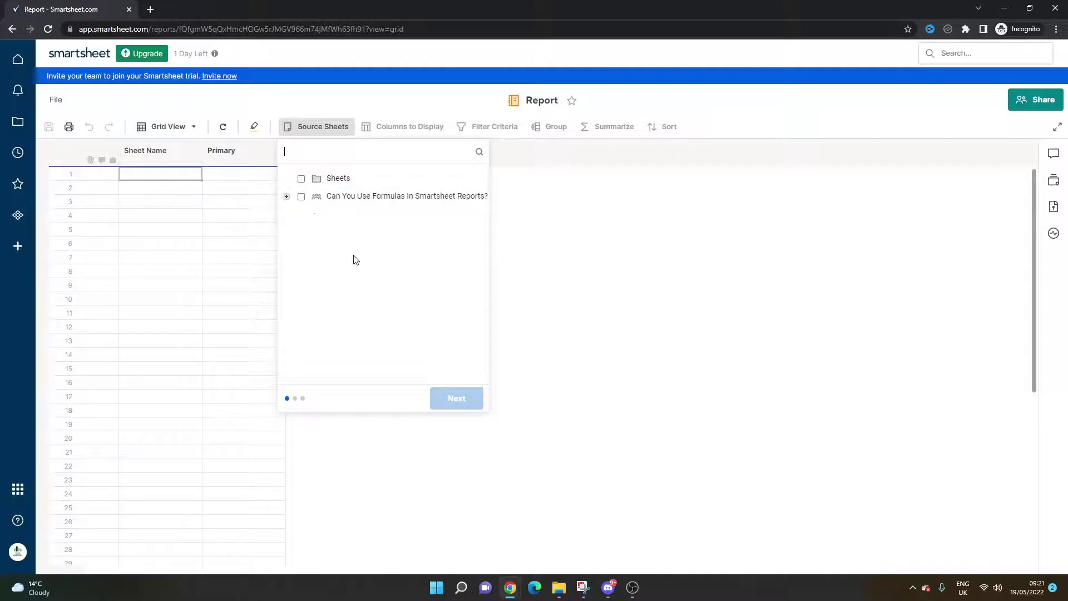
left_click(302, 199)
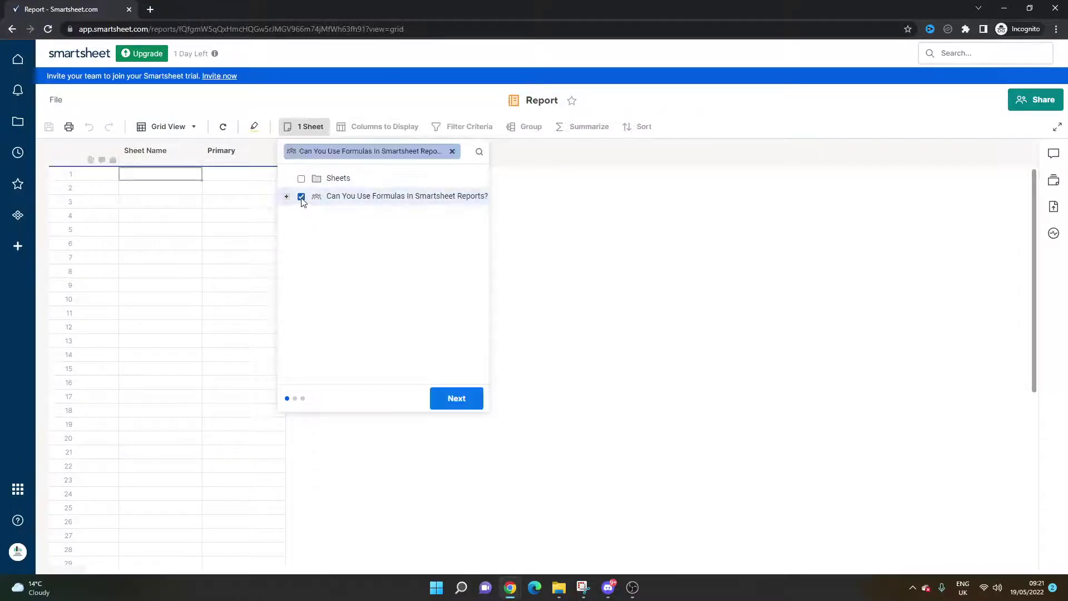
left_click(286, 196)
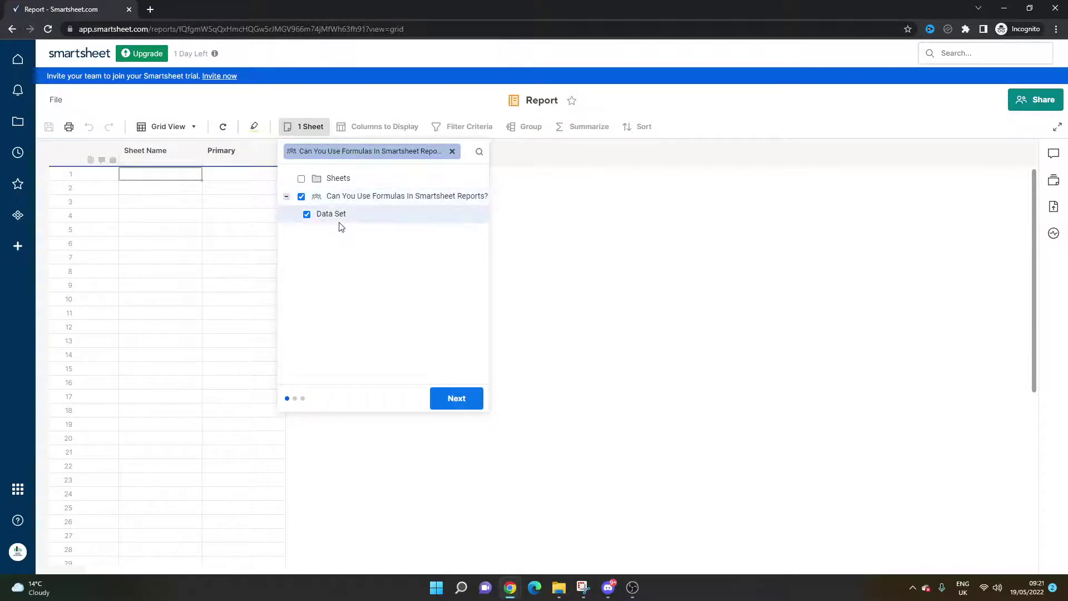
left_click(467, 400)
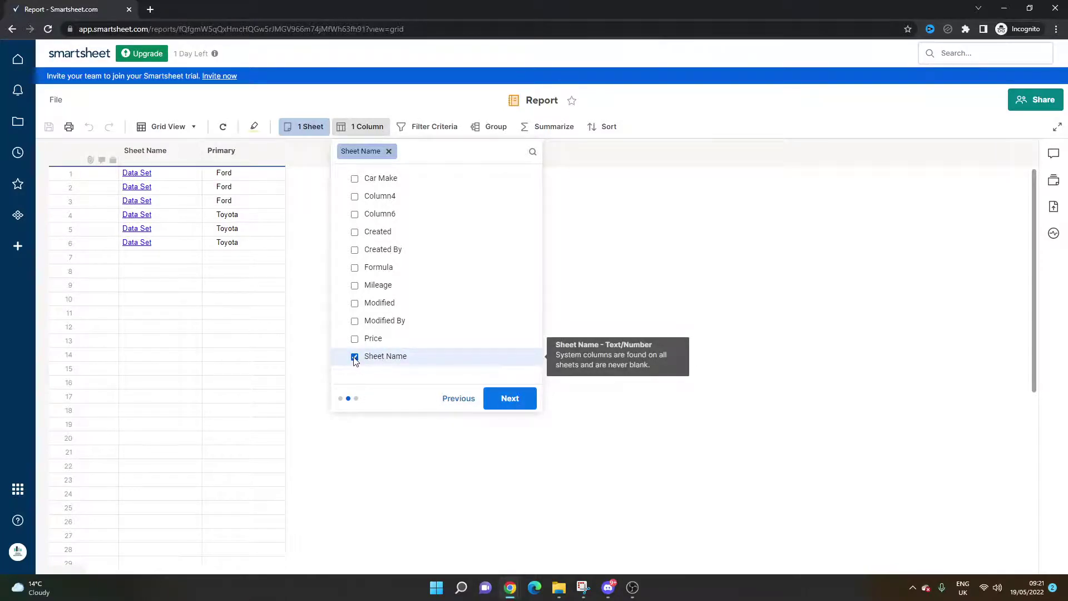
Replace Sheet Name with Car Make, Mileage, Price and Formula as the report's displayed columns.
left_click(355, 358)
left_click(355, 179)
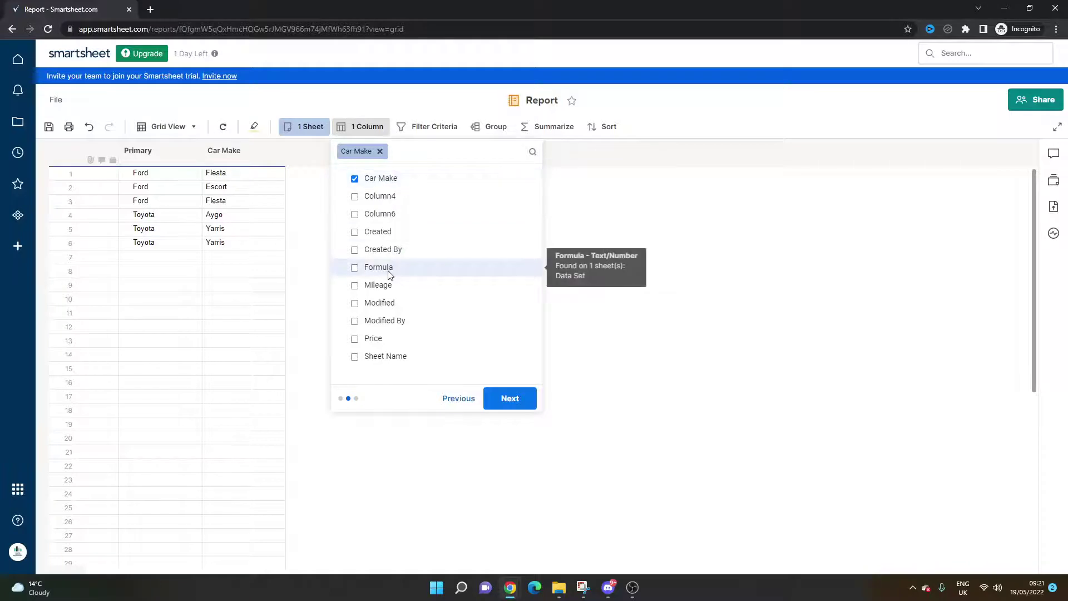
left_click(382, 290)
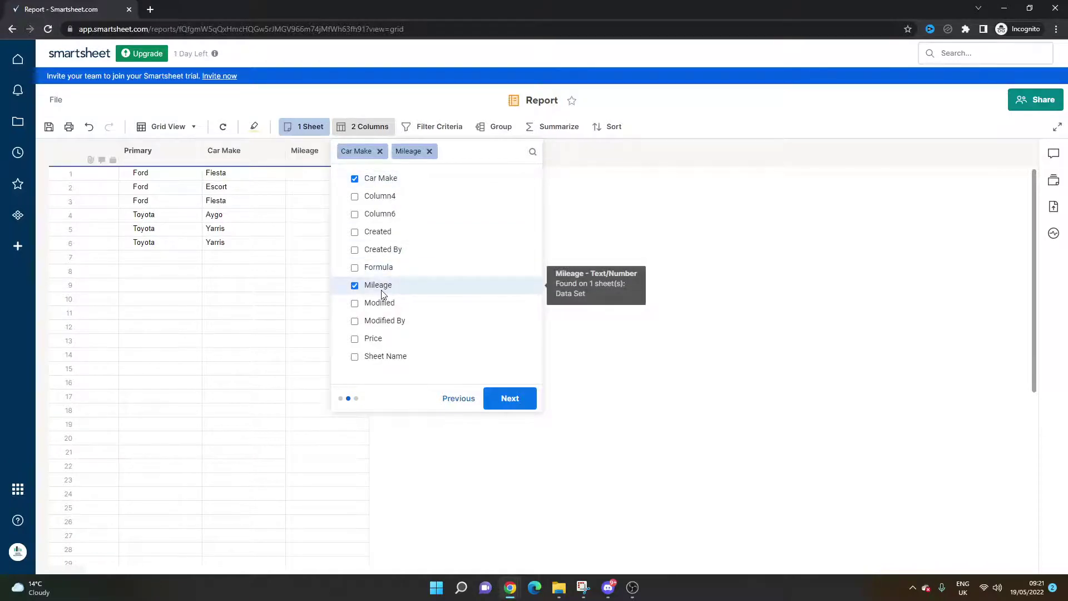
left_click(405, 341)
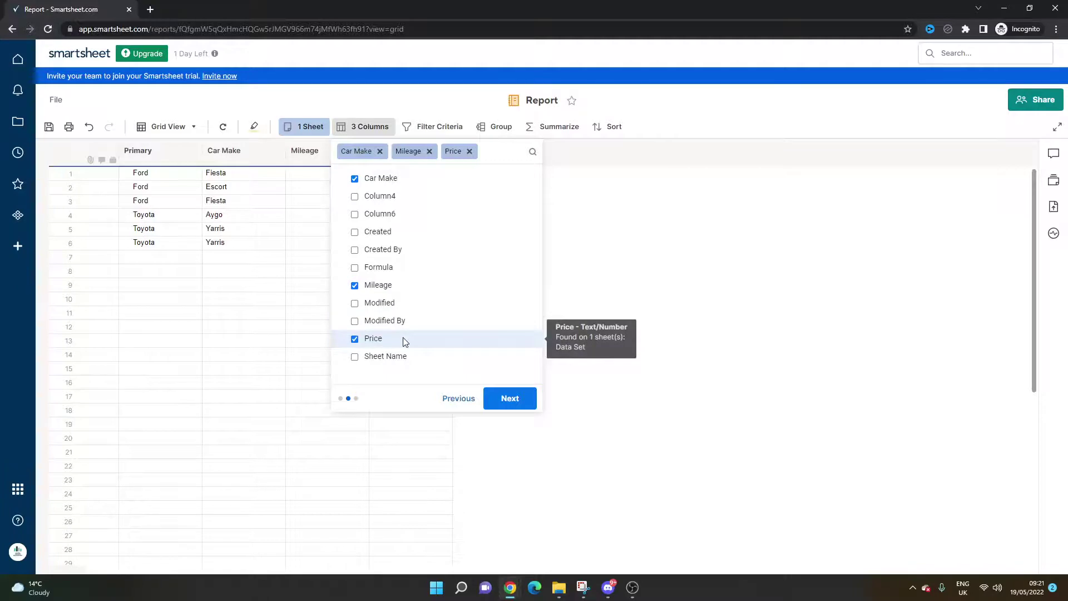
left_click(393, 269)
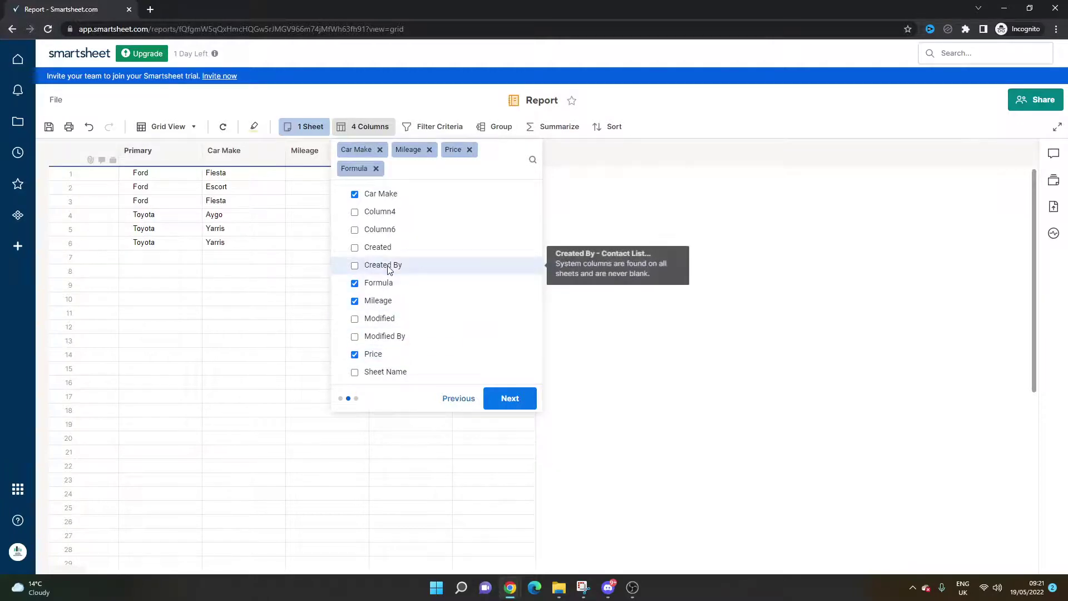
left_click(506, 398)
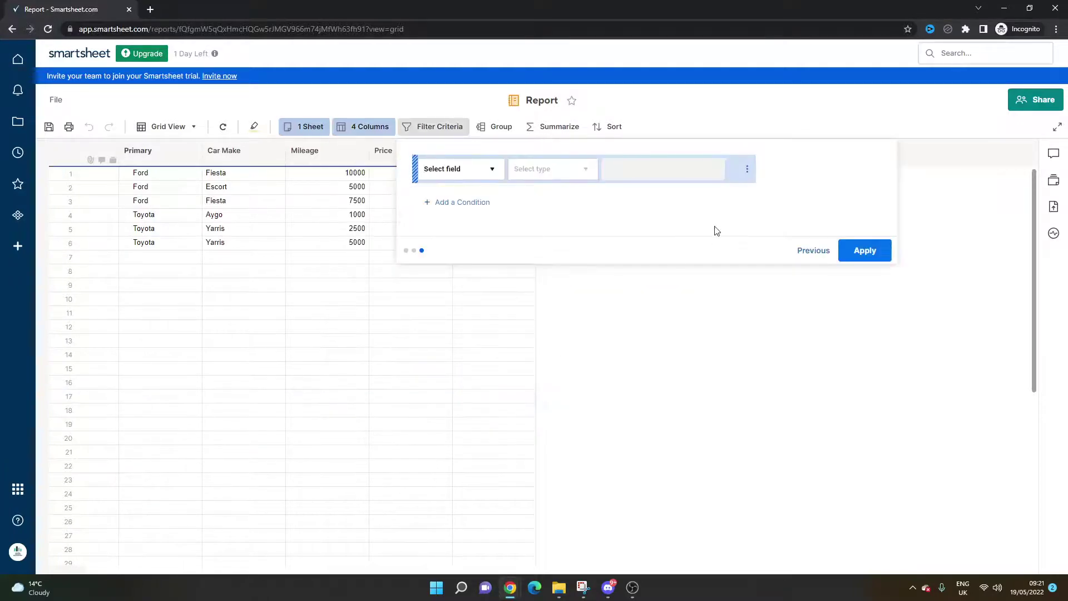
Apply the report with no filter criteria, check its Formula result 2, and go back.
left_click(490, 169)
left_click(489, 169)
left_click(854, 251)
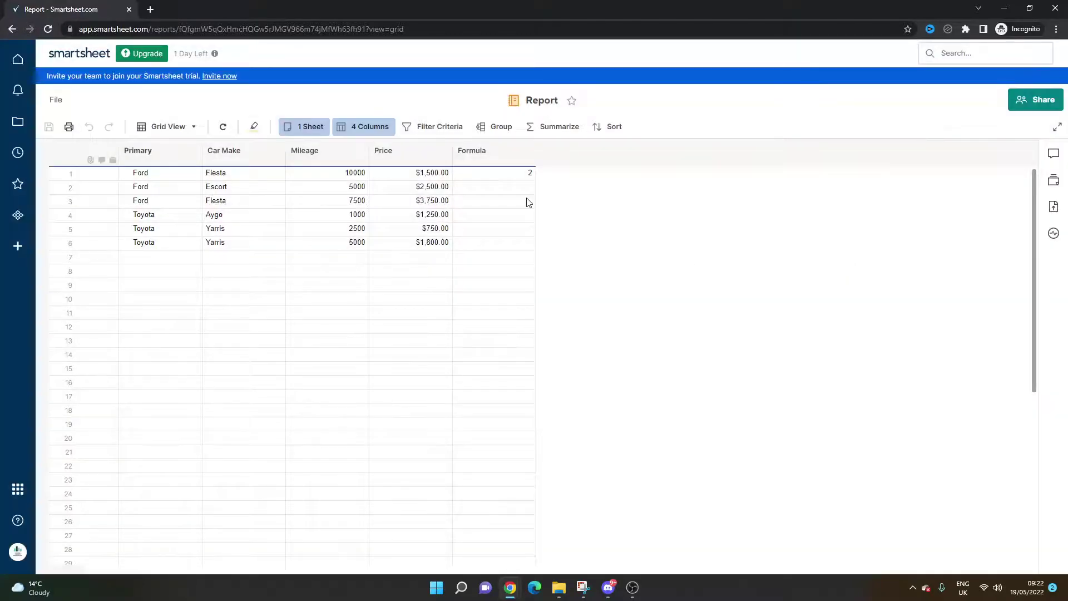
left_click(508, 171)
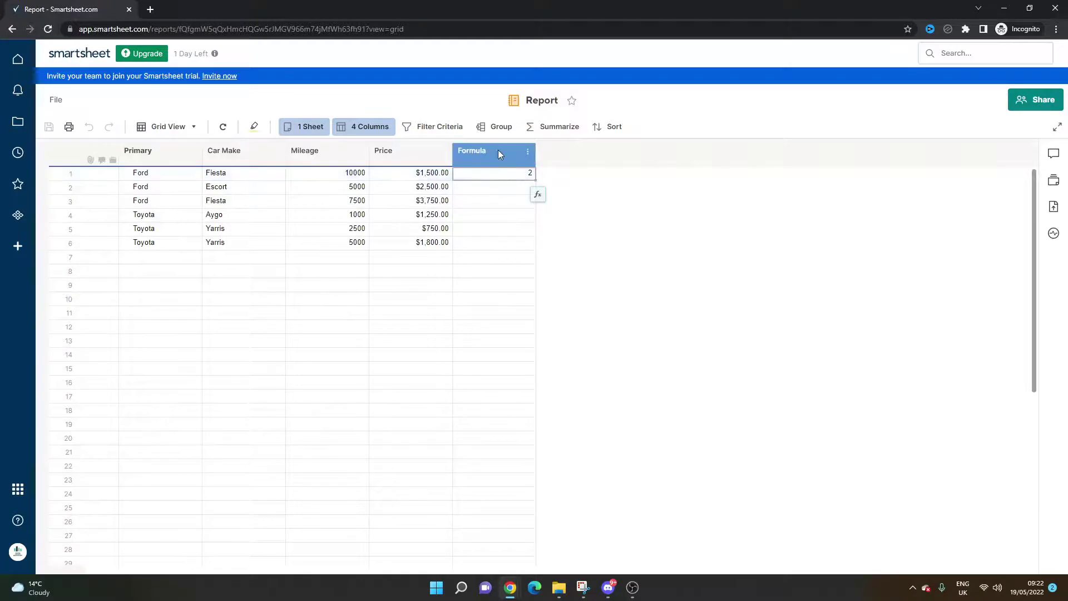
left_click(522, 174)
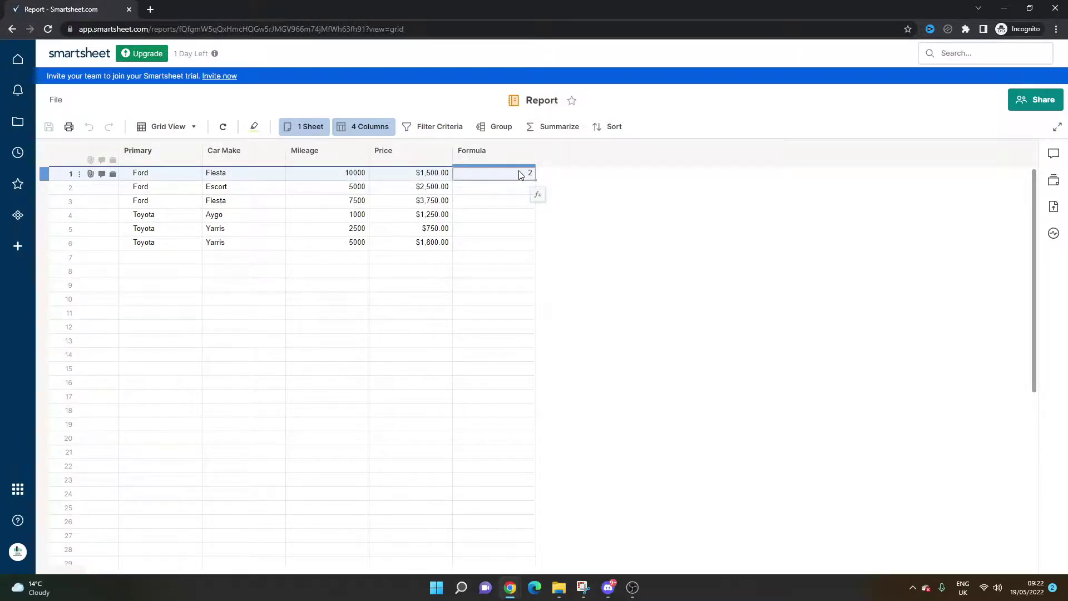
left_click(12, 29)
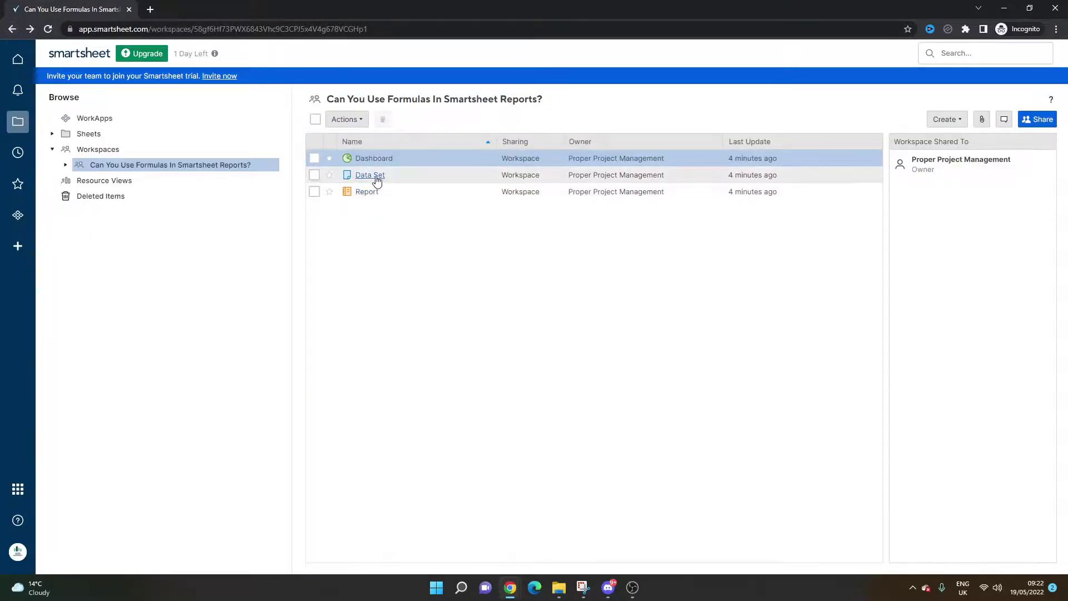
Edit the Data Set's row 1 COUNTIF criterion so the Formula cell returns 4.
left_click(374, 176)
double_click(503, 177)
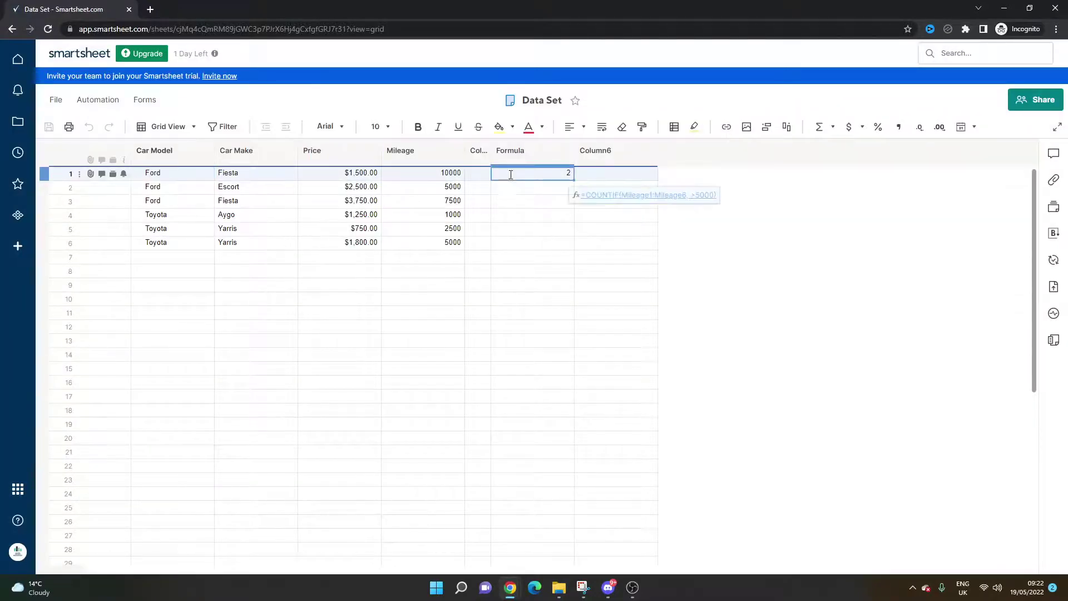
left_click(607, 174)
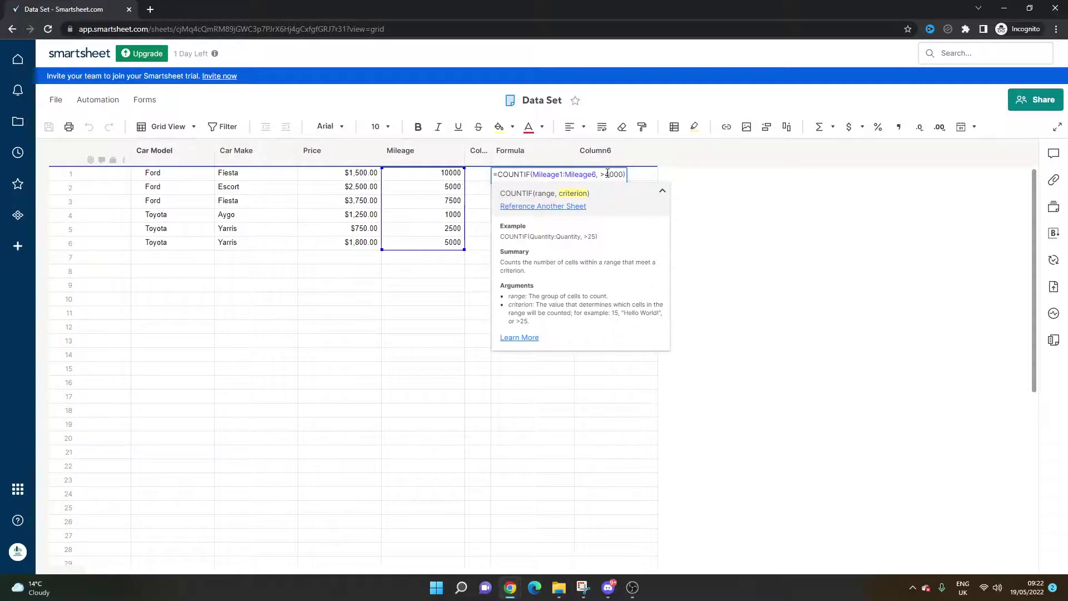
key("Return")
left_click(566, 174)
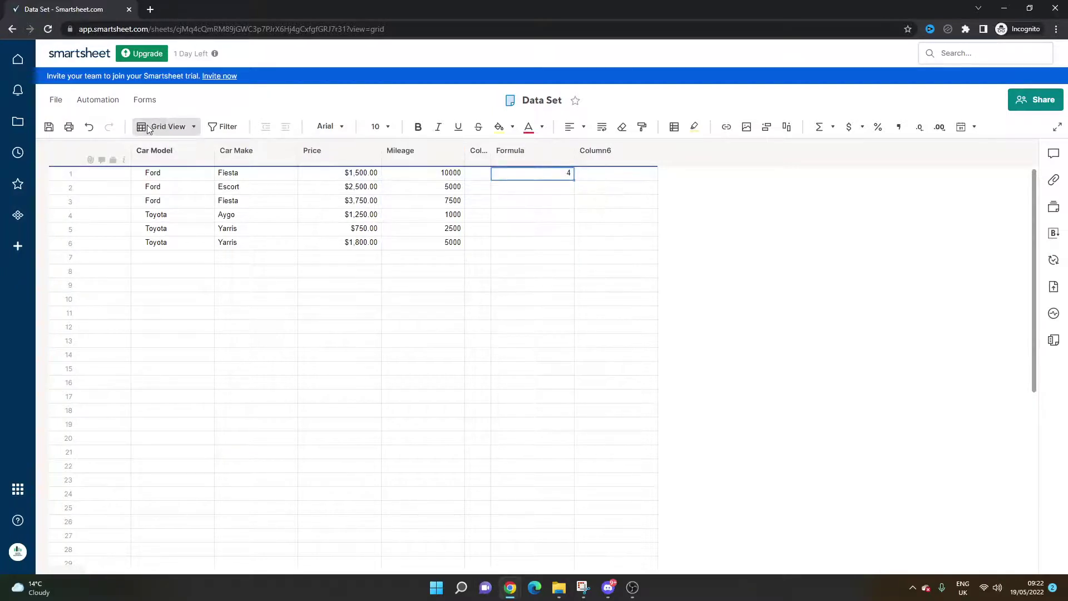
Reopen the Report and confirm its Formula column now shows 4.
left_click(19, 121)
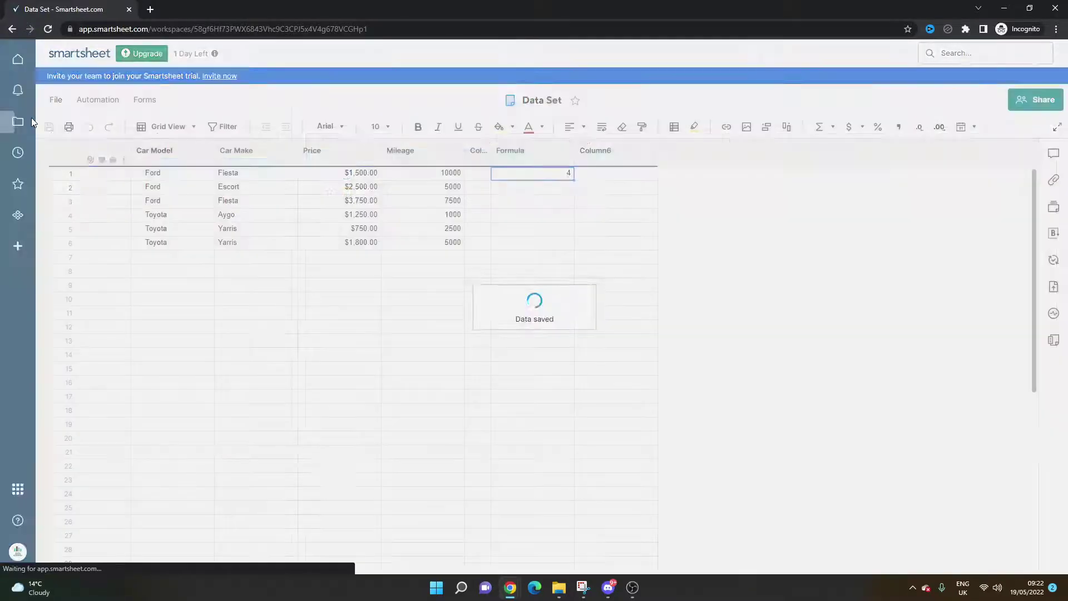
left_click(365, 192)
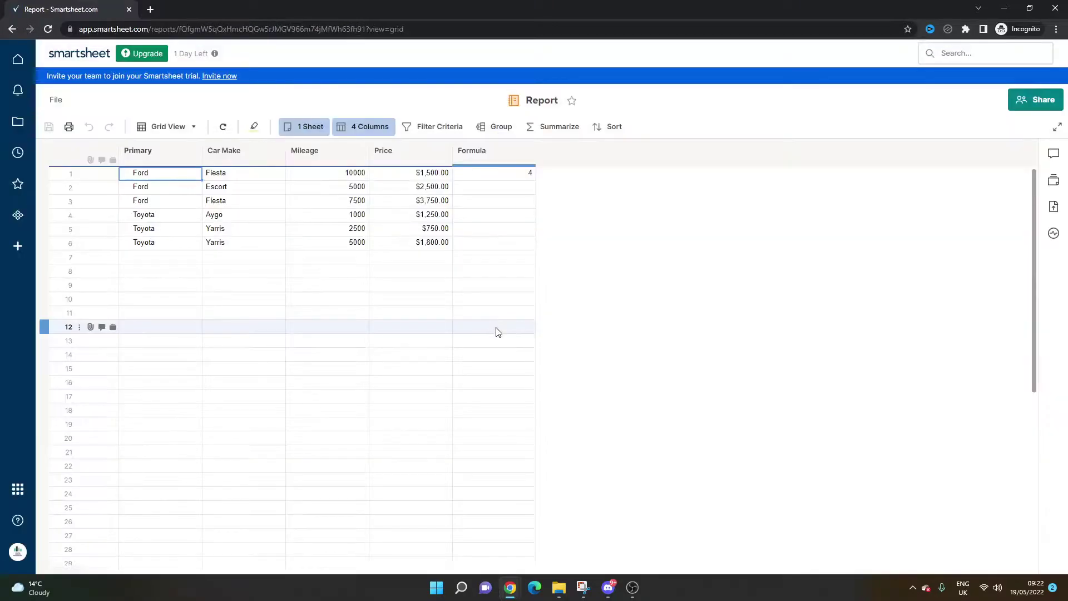
left_click(504, 176)
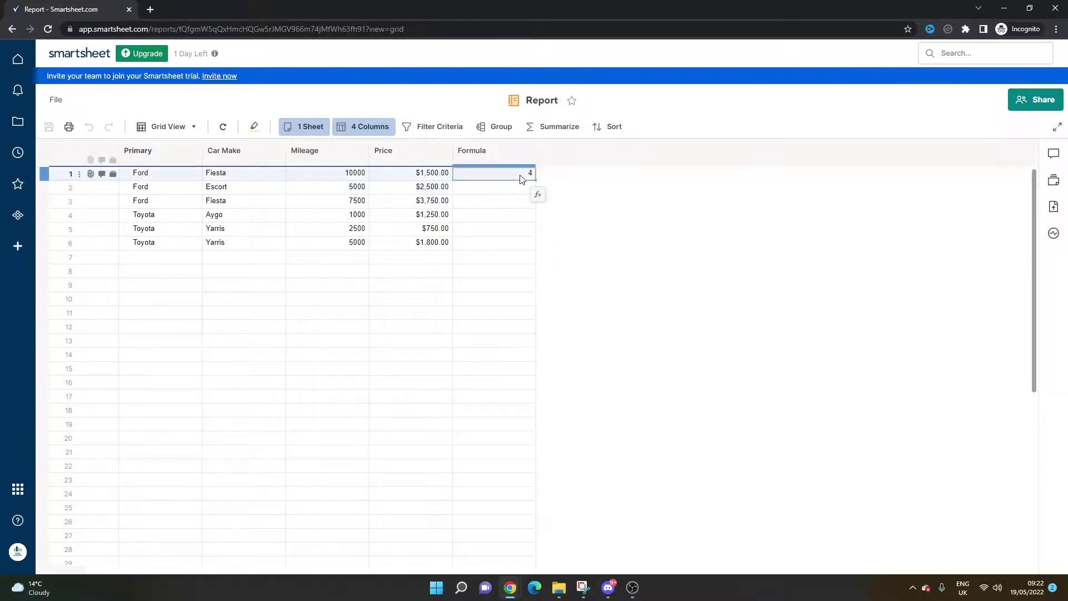
left_click(13, 31)
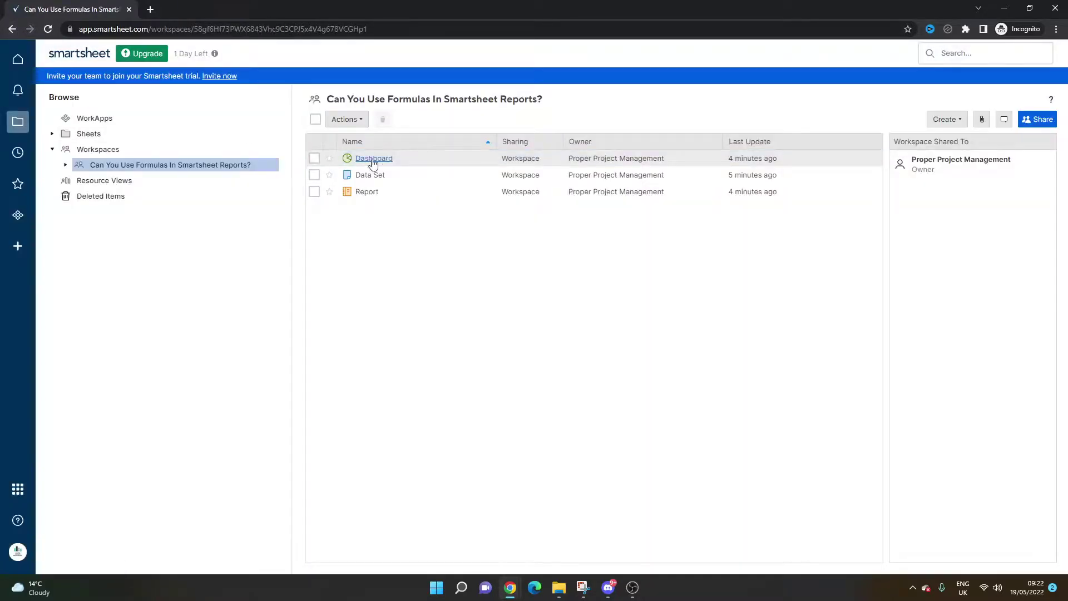
Add a Report widget to the Dashboard using the Report as its source.
left_click(381, 158)
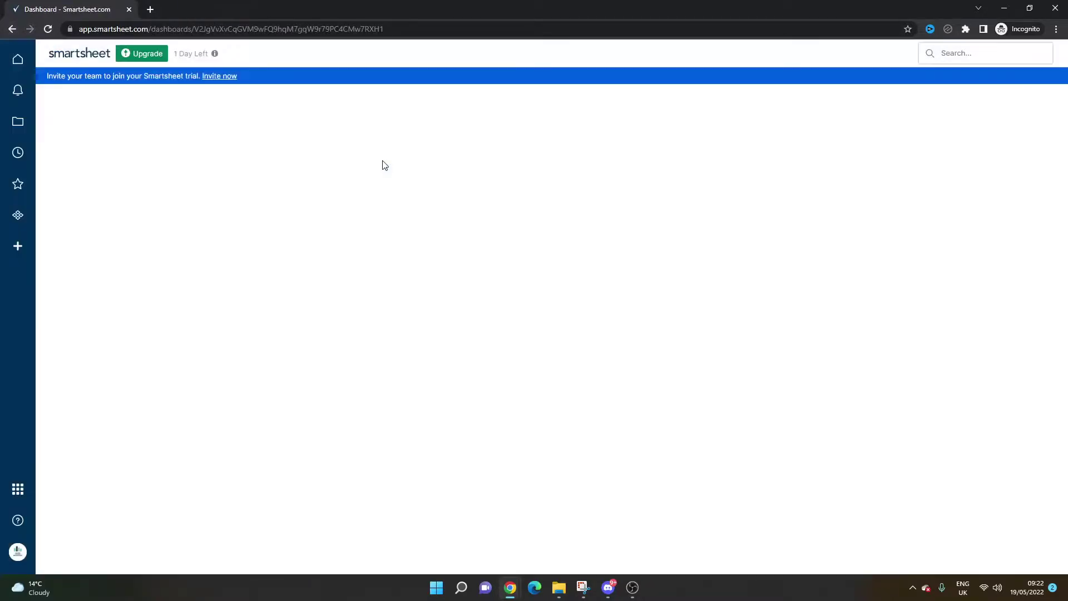
left_click(596, 401)
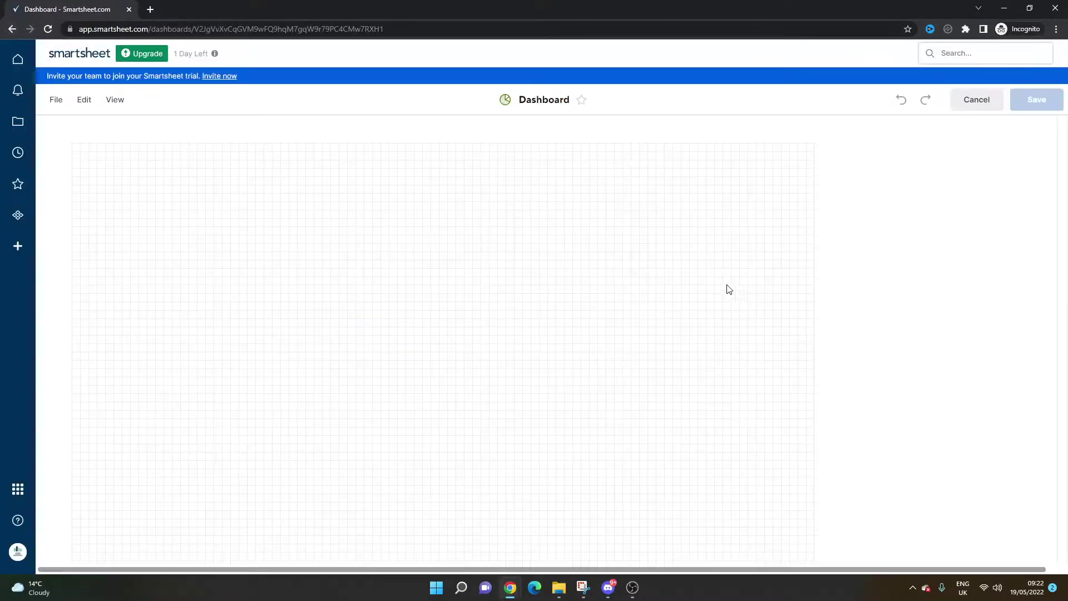
left_click(935, 331)
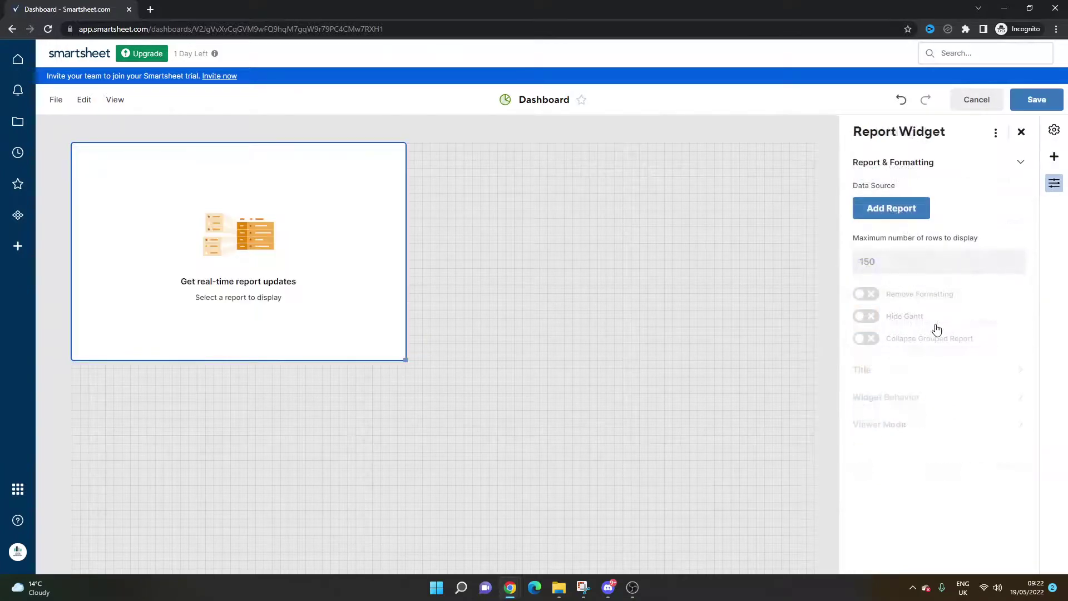
left_click(901, 210)
left_click(523, 296)
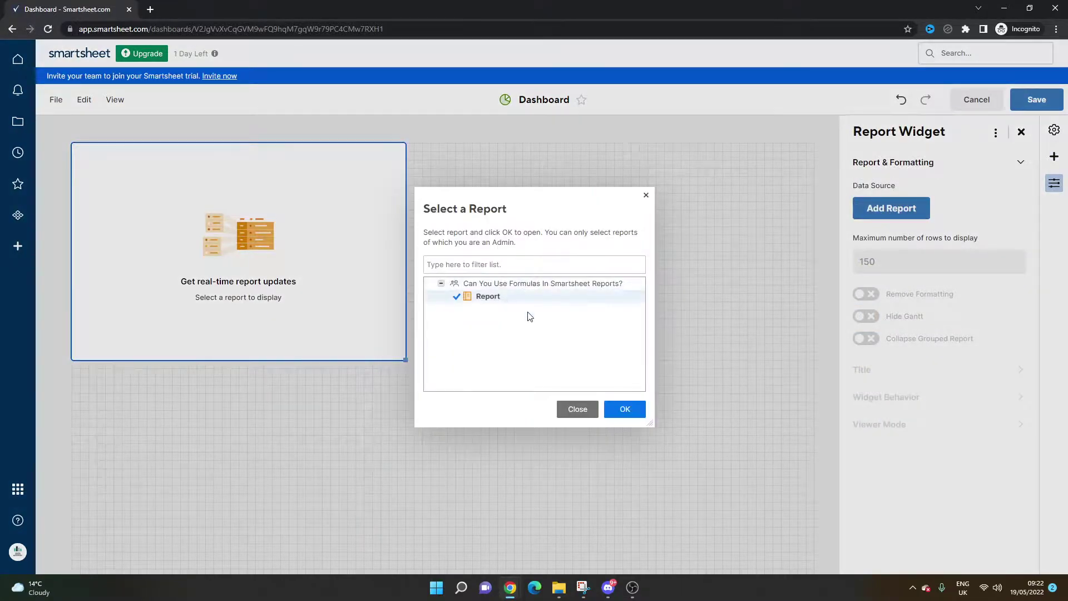
left_click(626, 410)
Widen the Report widget so the Formula column fits, and save the Dashboard.
left_click_drag(407, 357, 657, 352)
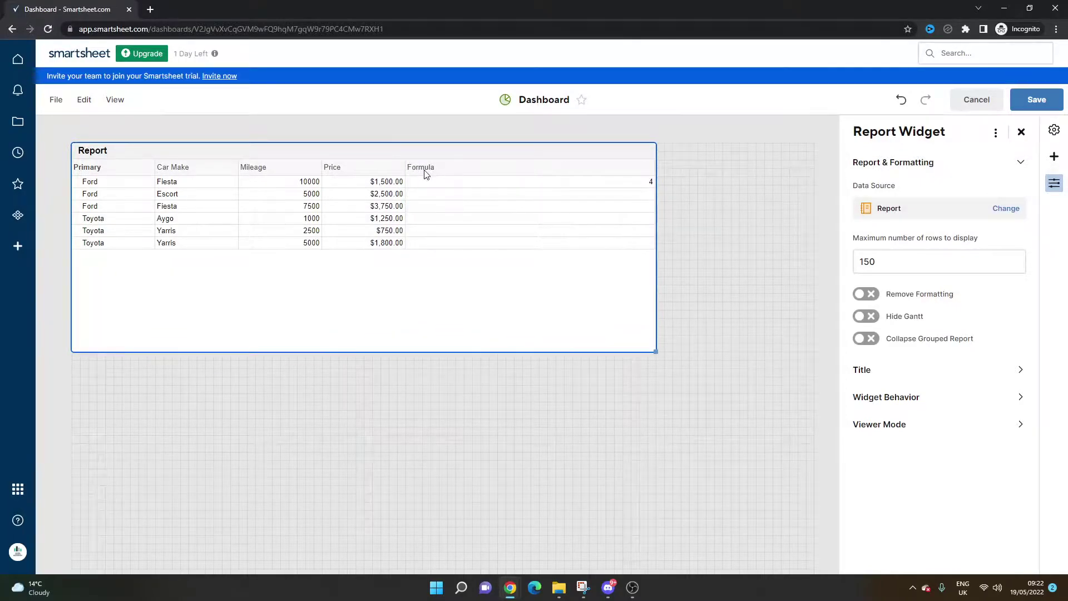
left_click(975, 110)
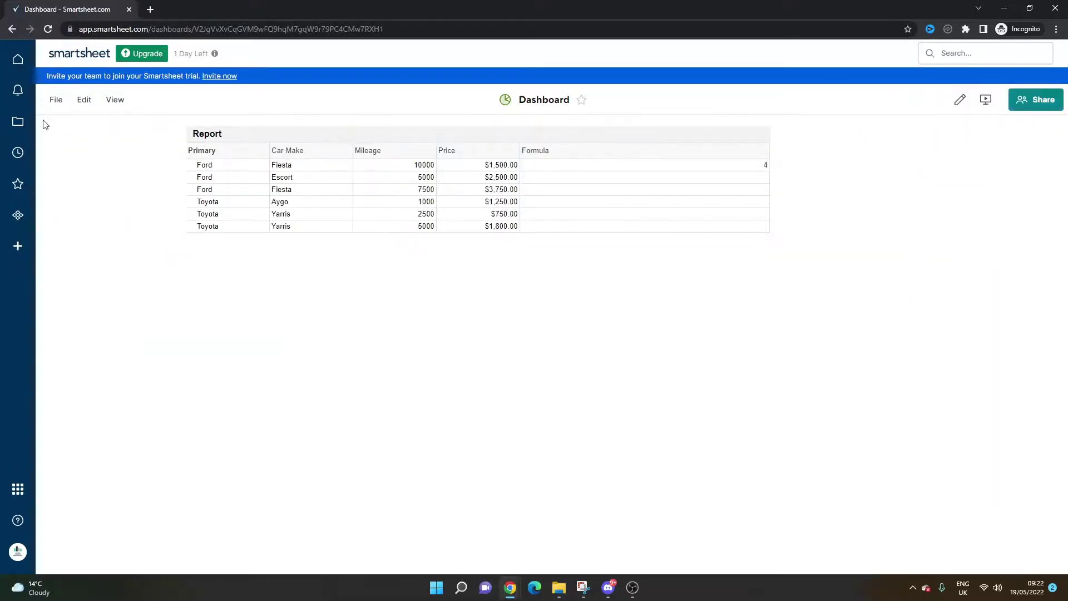
left_click(24, 122)
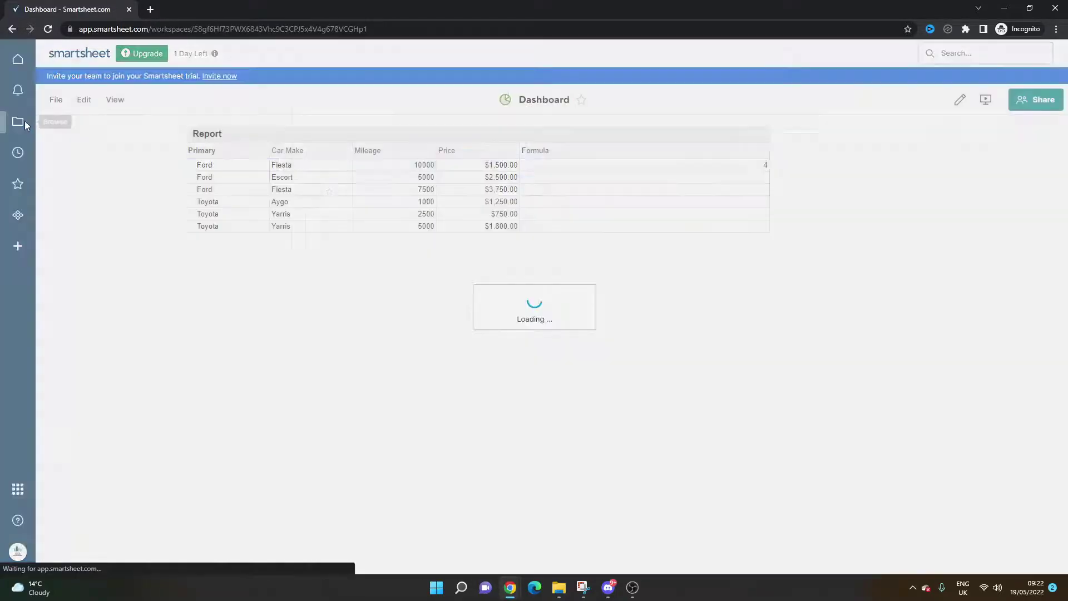
Reopen Data Set and view the Formula column's properties, cancelling without changes.
left_click(381, 176)
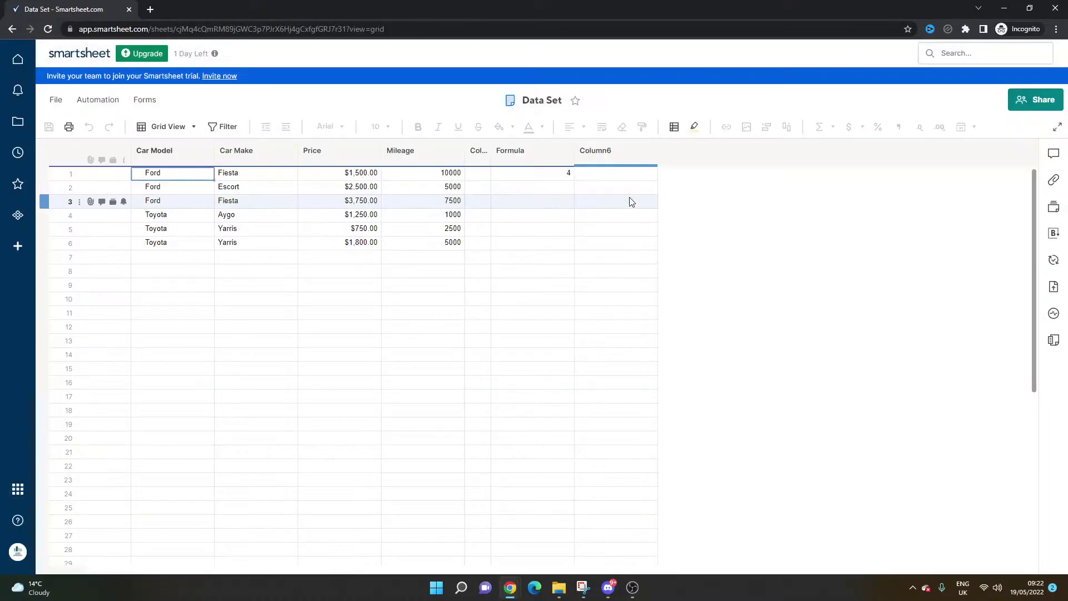
double_click(560, 156)
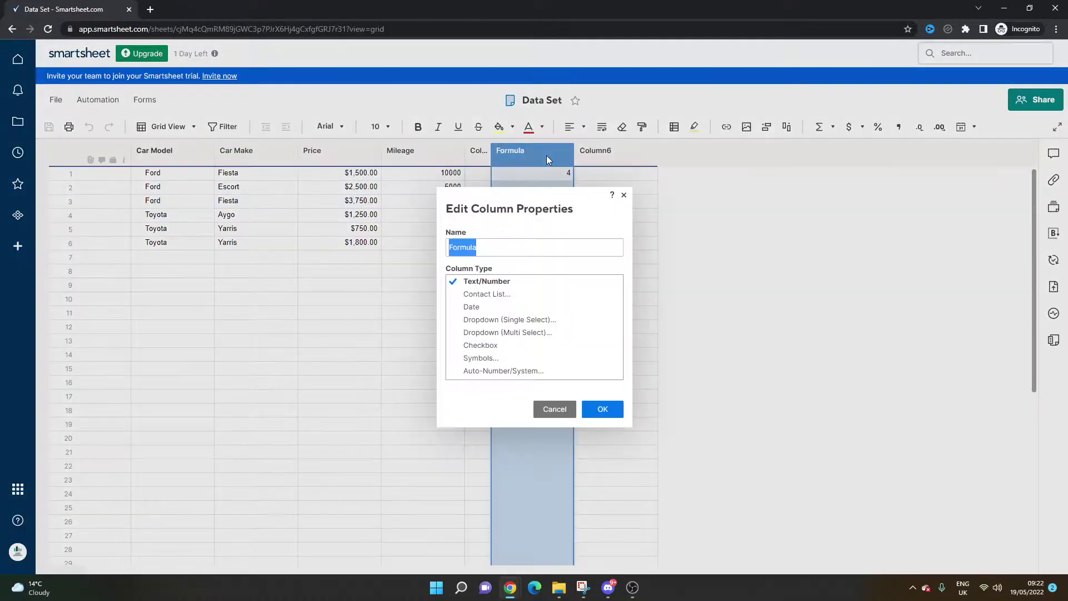
left_click(543, 403)
left_click(416, 216)
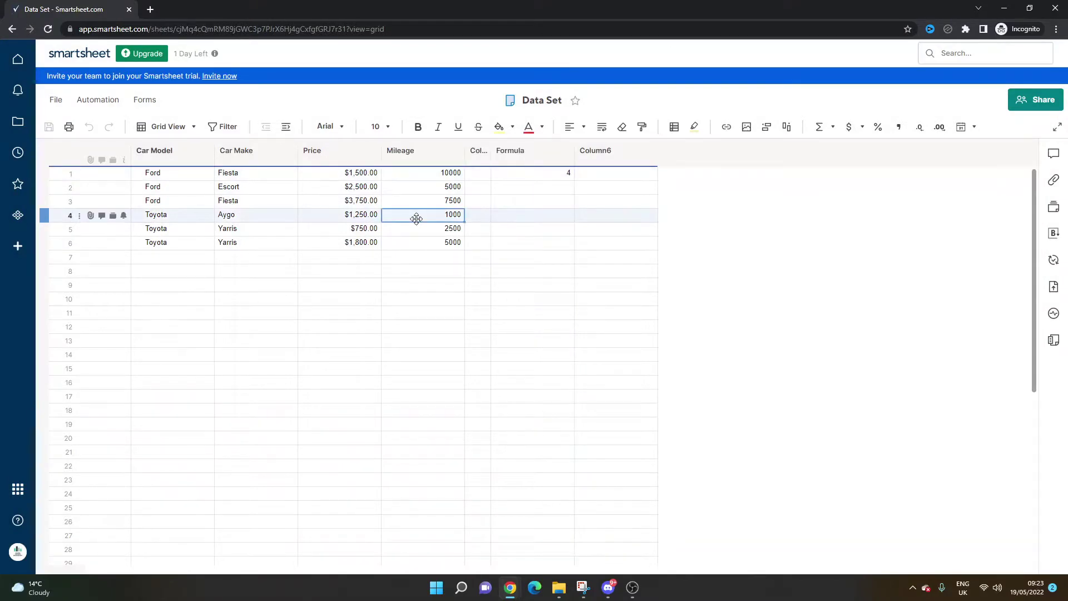